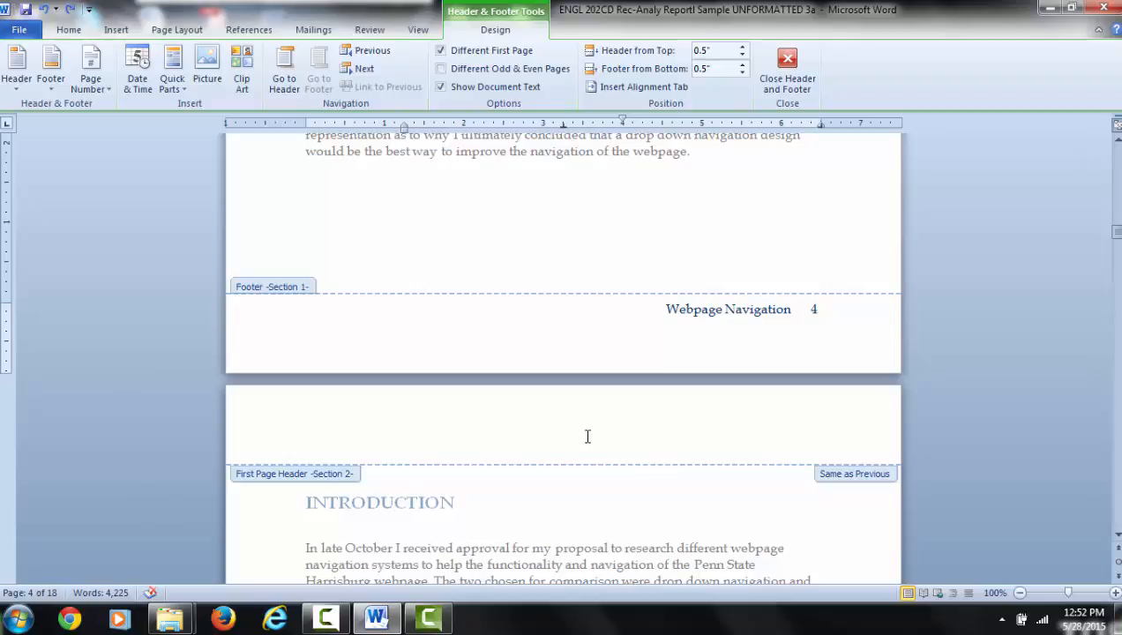
# Step: Review the footer page numbers across Section 1 and Section 2, from the list of illustrations to the Webpage Navigation page
pyautogui.scroll(-15, 914, 509)
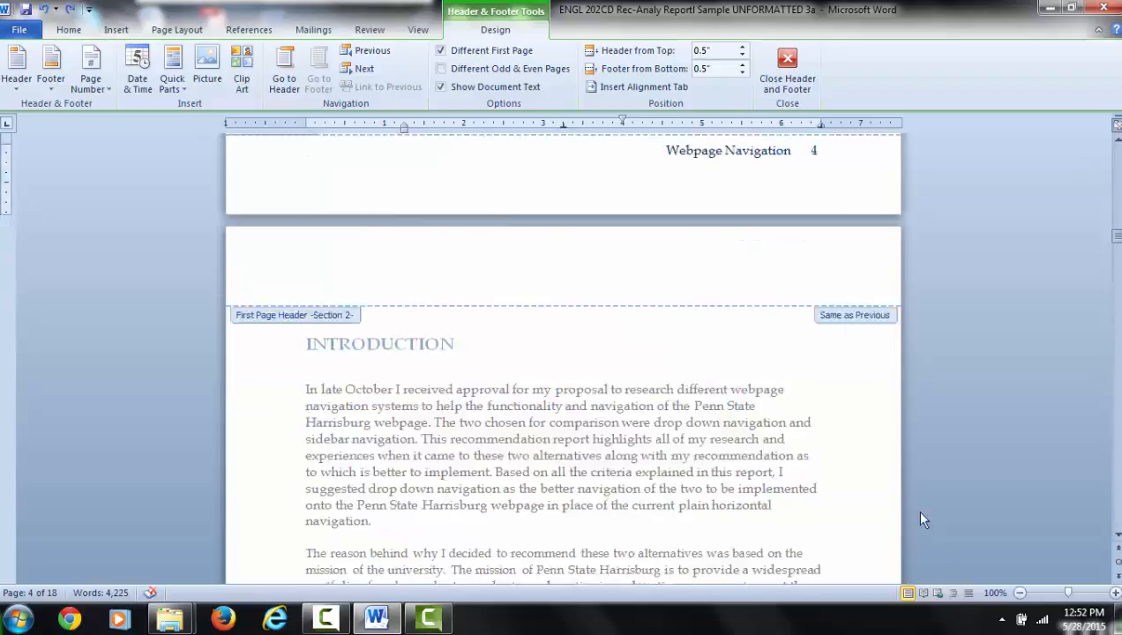
pyautogui.scroll(-2, 951, 395)
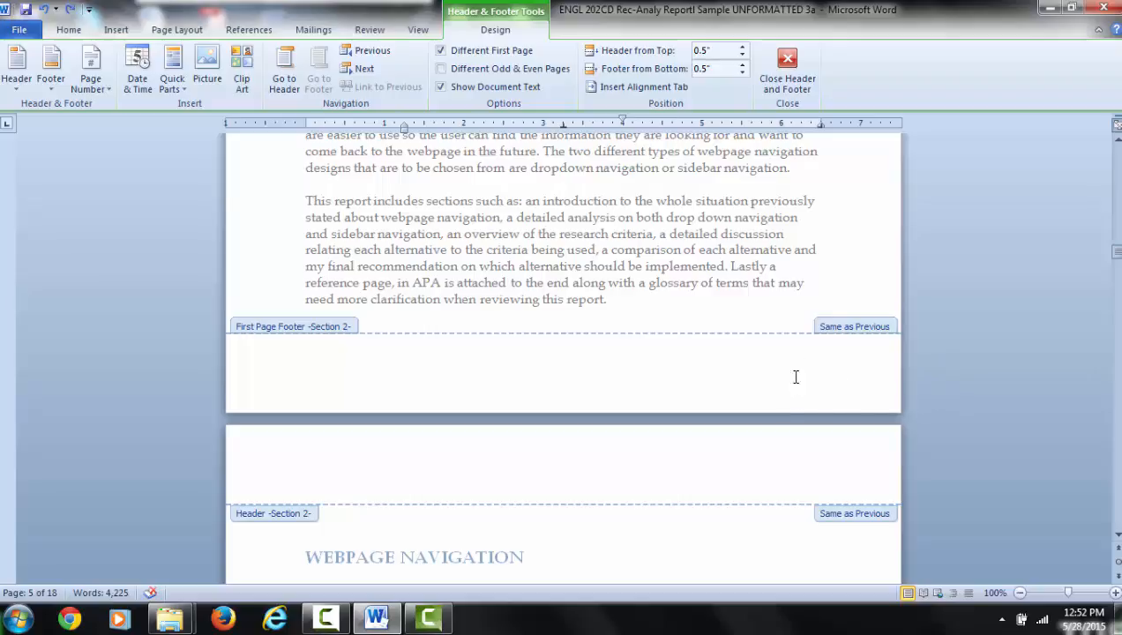
pyautogui.scroll(-3, 856, 468)
pyautogui.scroll(-15, 856, 474)
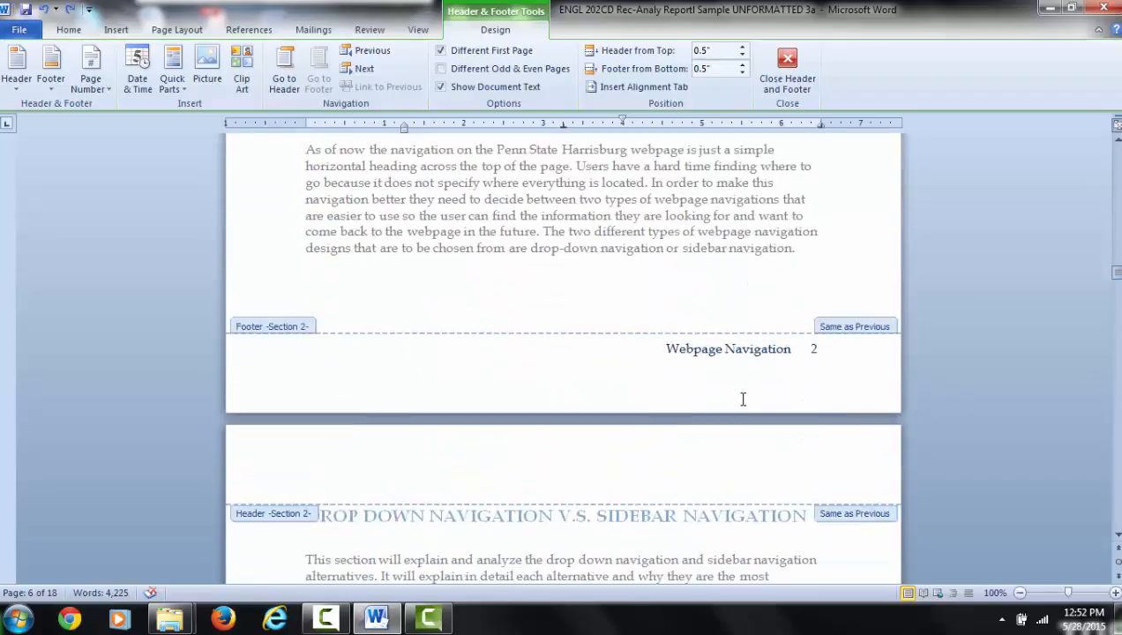
pyautogui.scroll(8, 742, 400)
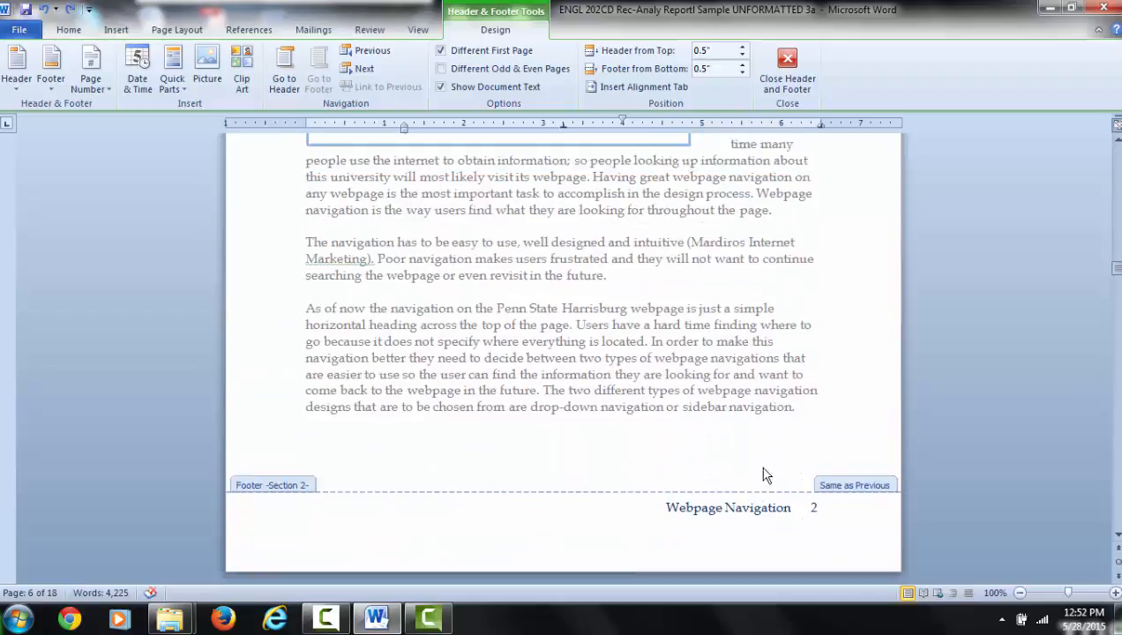
pyautogui.scroll(-5, 796, 577)
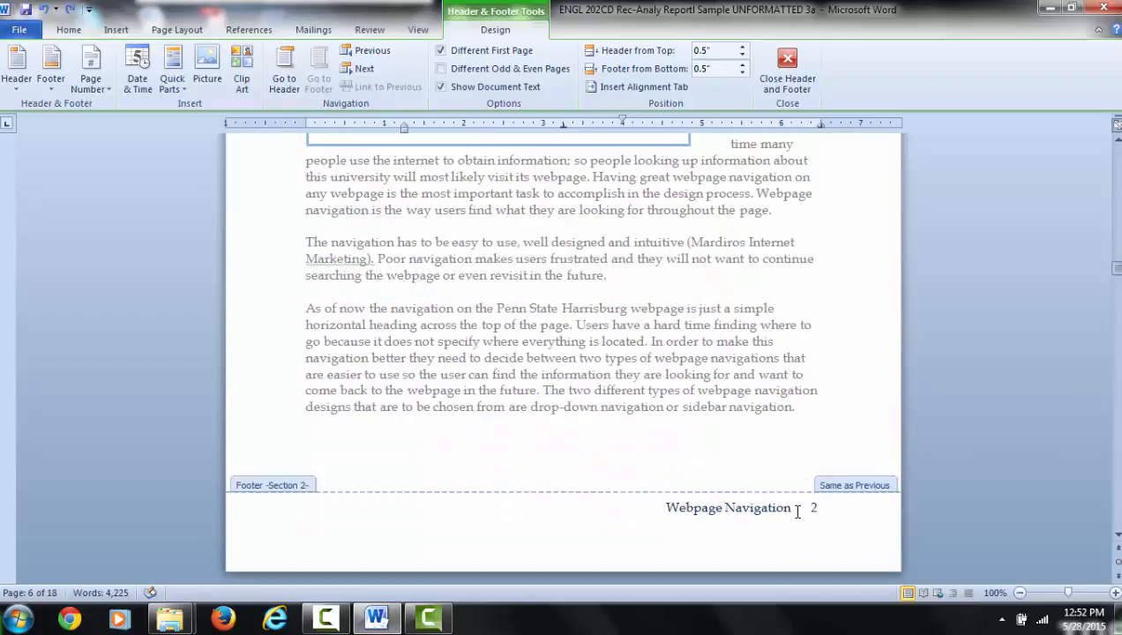
pyautogui.scroll(20, 797, 512)
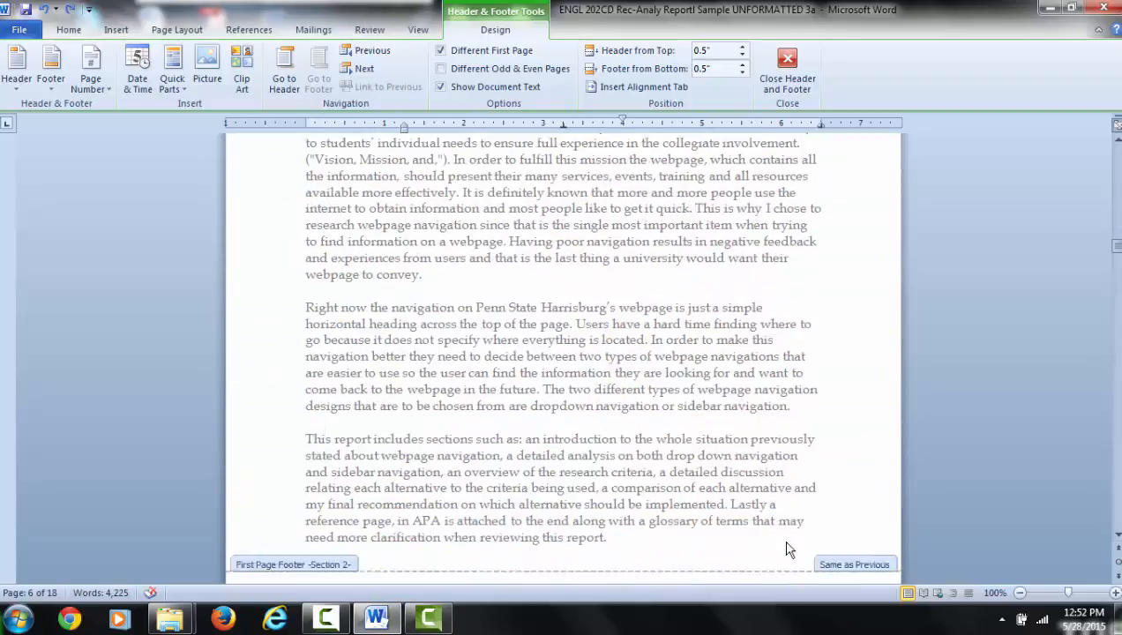
pyautogui.scroll(15, 789, 550)
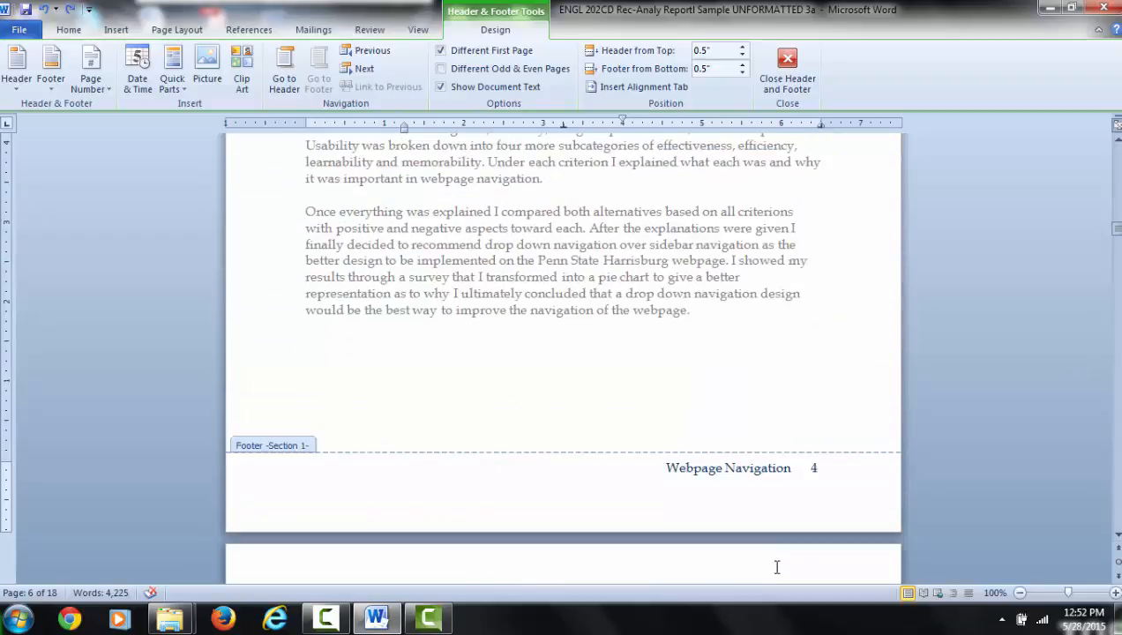
pyautogui.scroll(-6, 784, 534)
pyautogui.scroll(8, 789, 541)
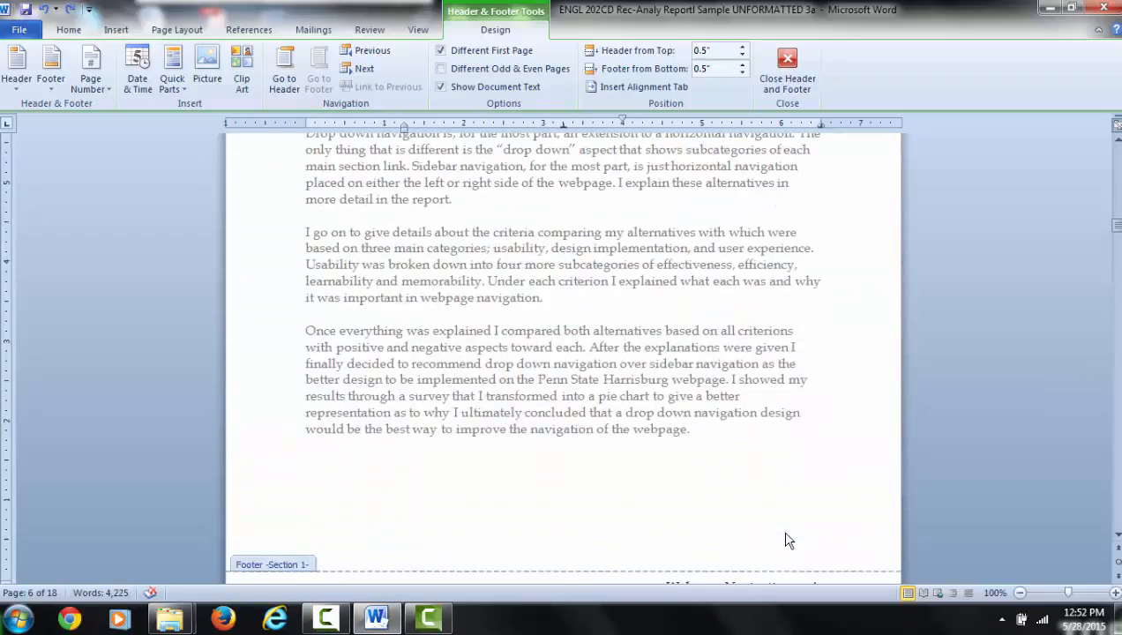
pyautogui.scroll(15, 785, 540)
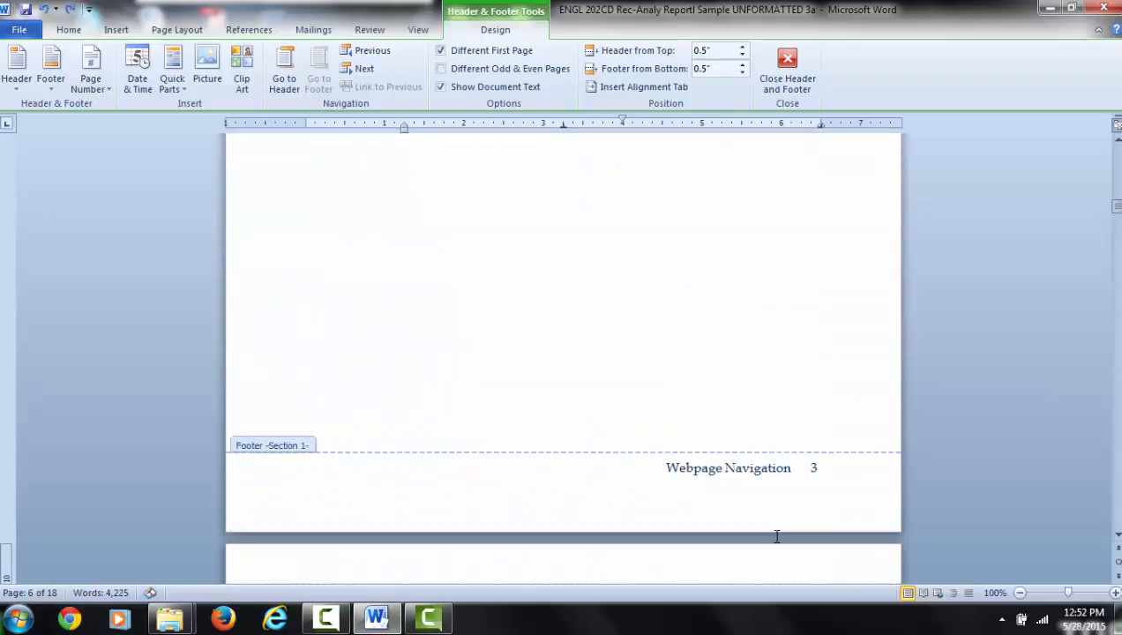
pyautogui.scroll(15, 777, 538)
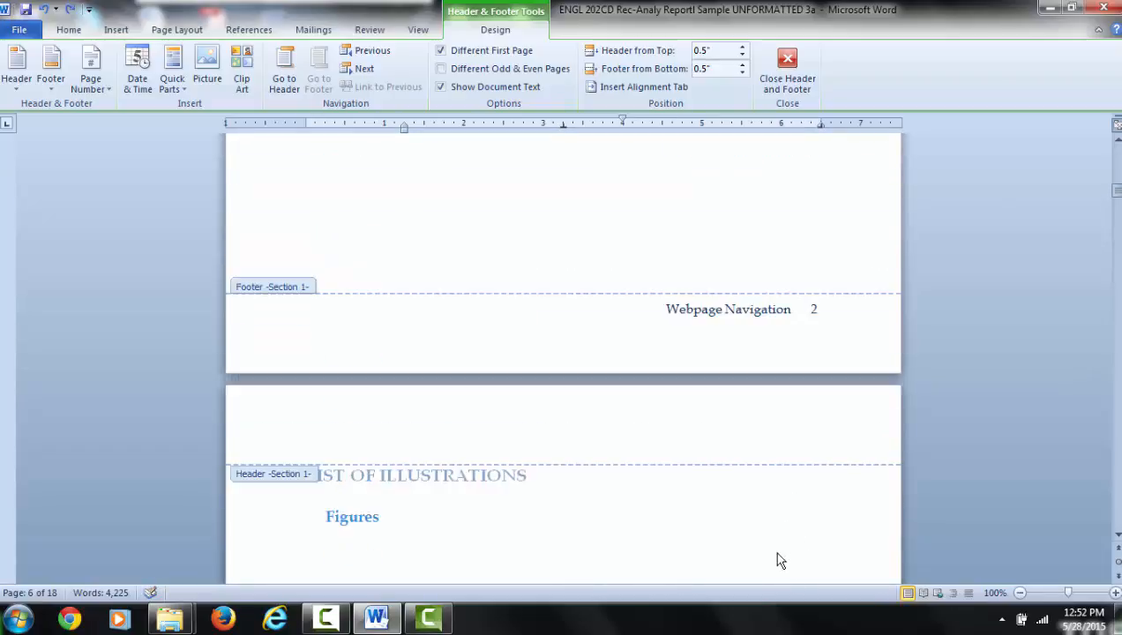
pyautogui.scroll(4, 778, 551)
pyautogui.scroll(-5, 780, 521)
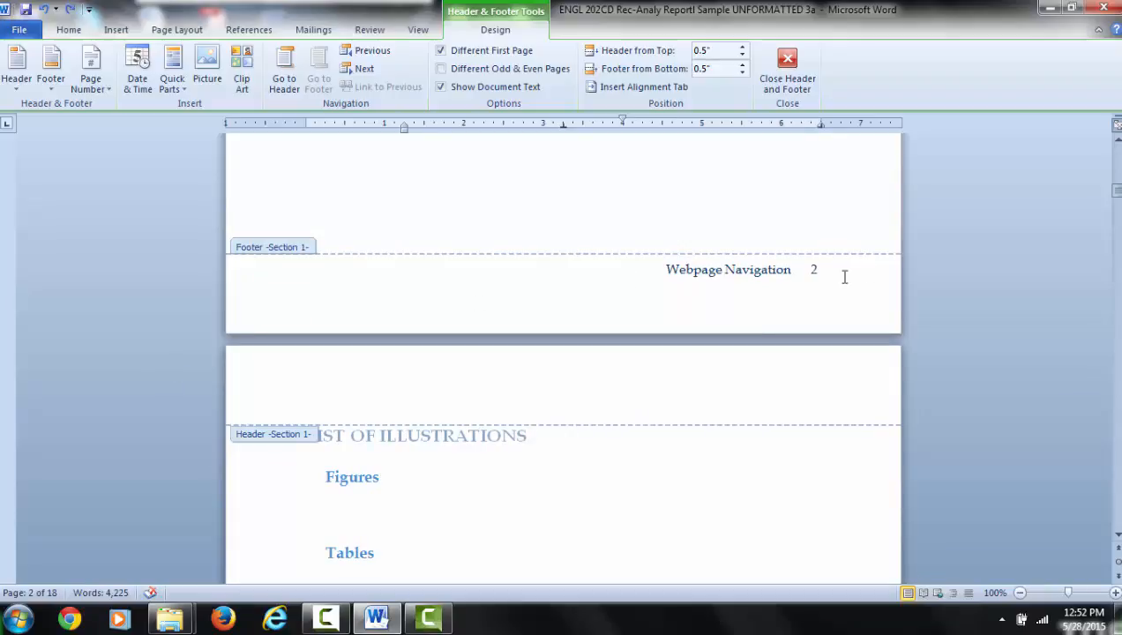
# Step: Change the Section 1 footer's page number format to lowercase Roman numerals (i, ii, iii, …)
pyautogui.click(740, 292)
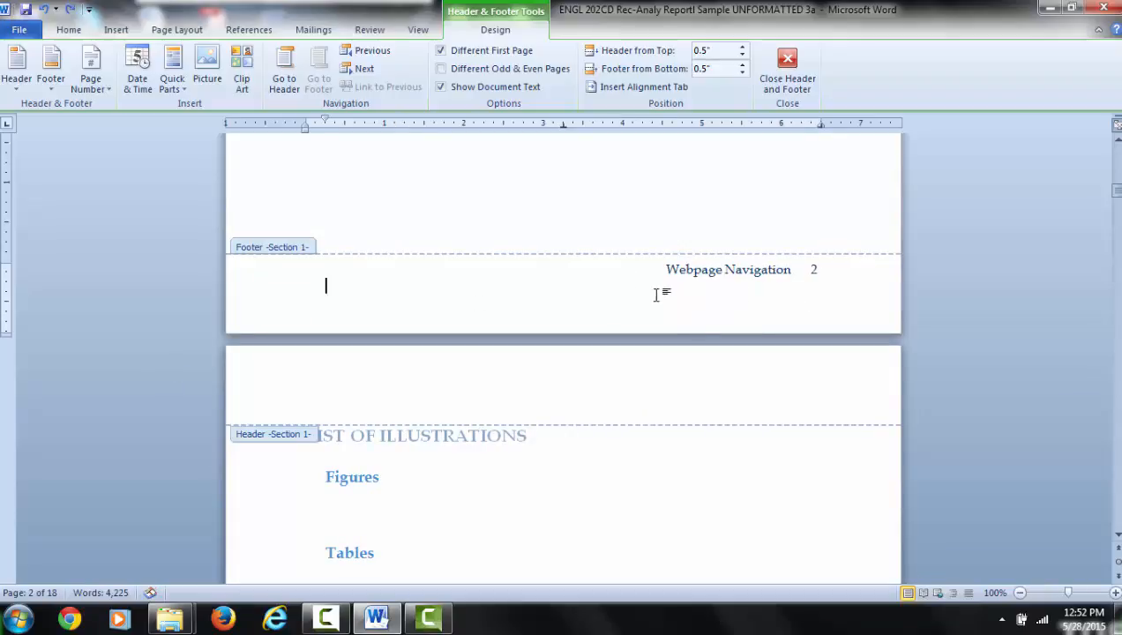
pyautogui.scroll(10, 740, 344)
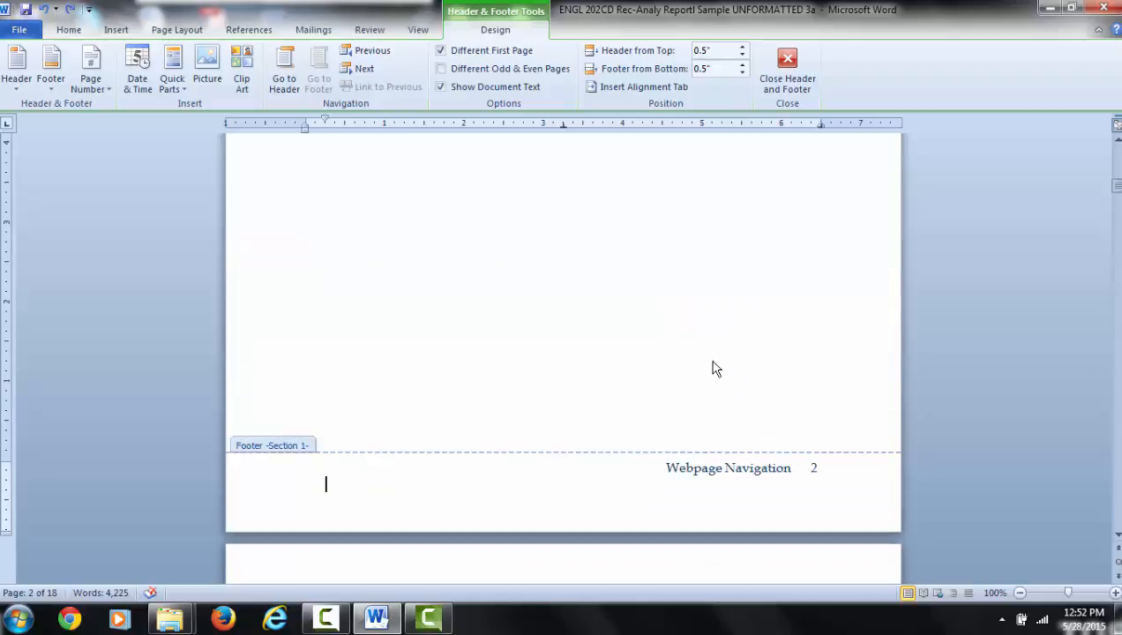
pyautogui.scroll(6, 703, 373)
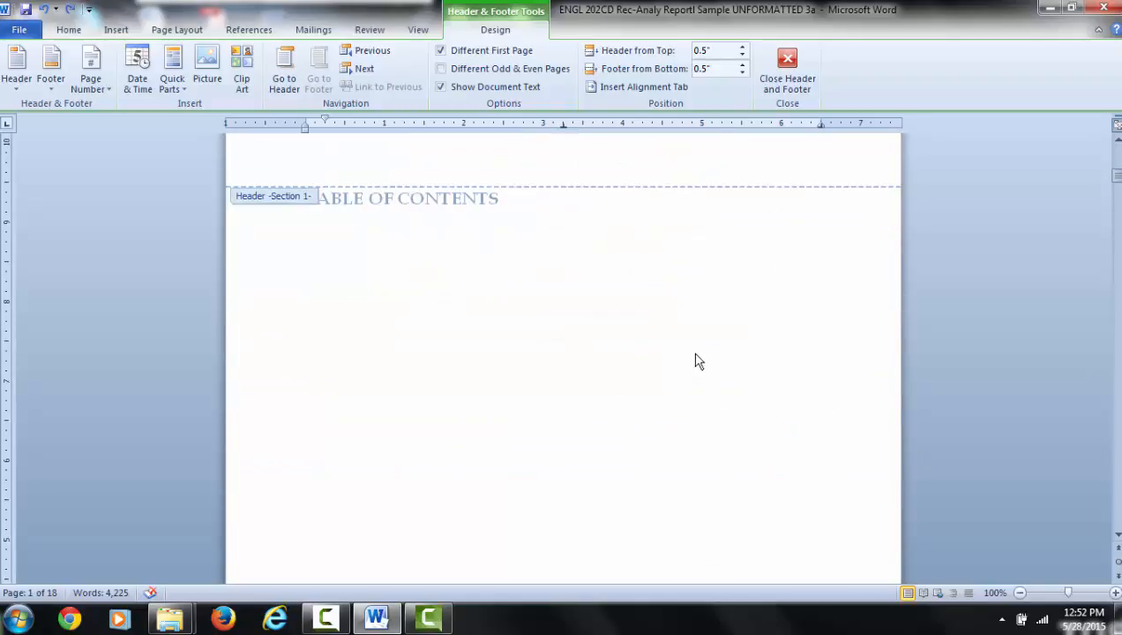
pyautogui.scroll(-10, 690, 351)
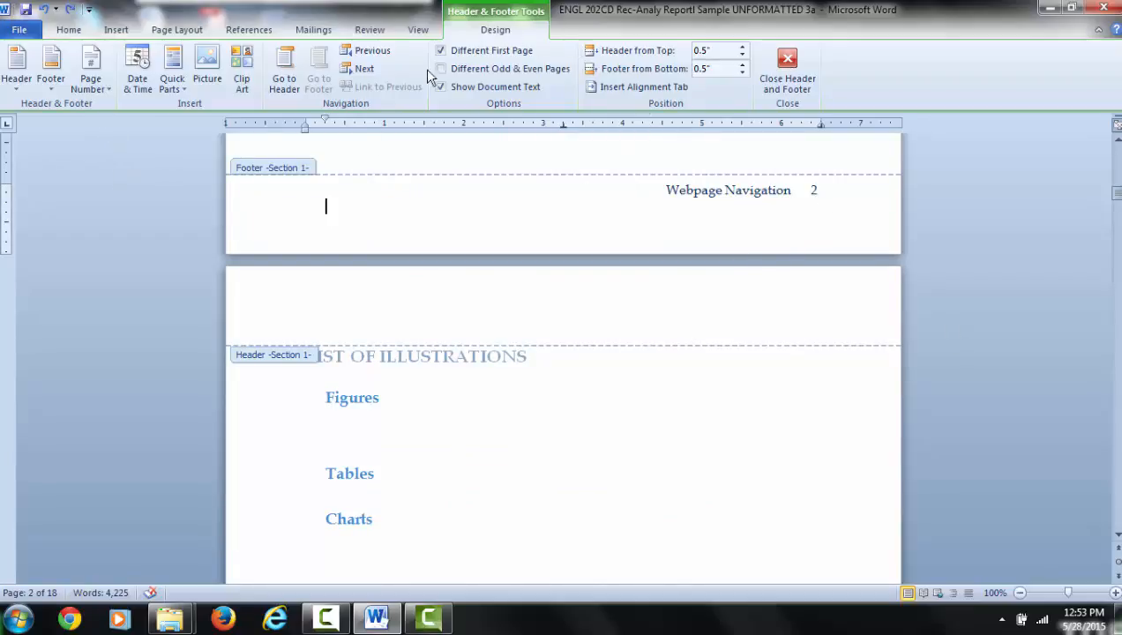
pyautogui.click(103, 88)
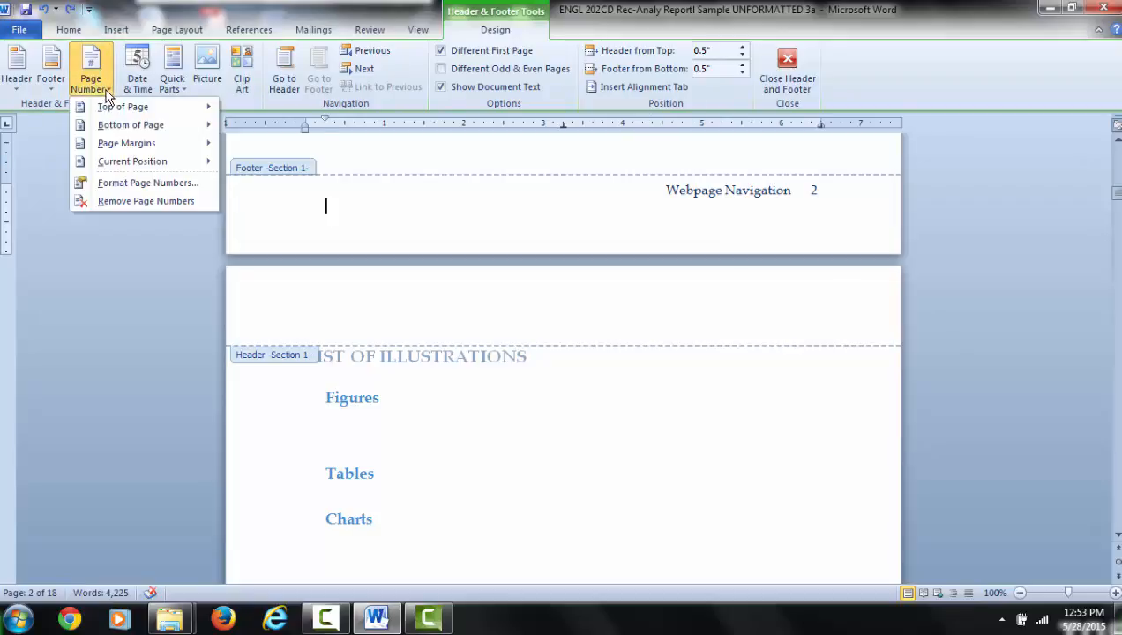
pyautogui.click(113, 186)
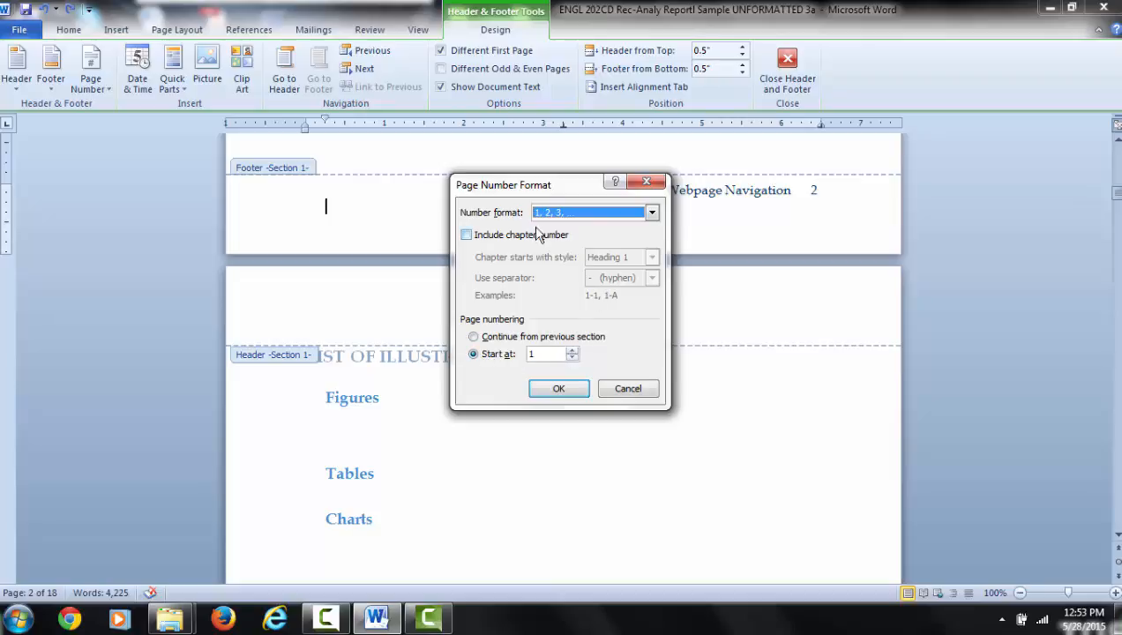
pyautogui.click(652, 213)
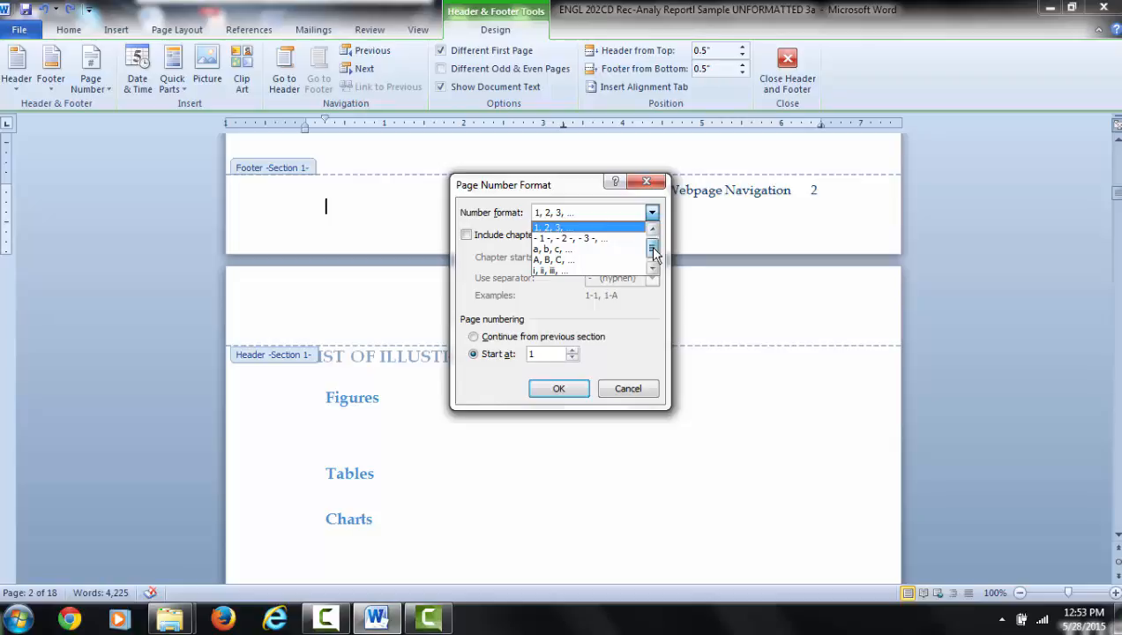
pyautogui.moveTo(654, 246); pyautogui.dragTo(652, 256)
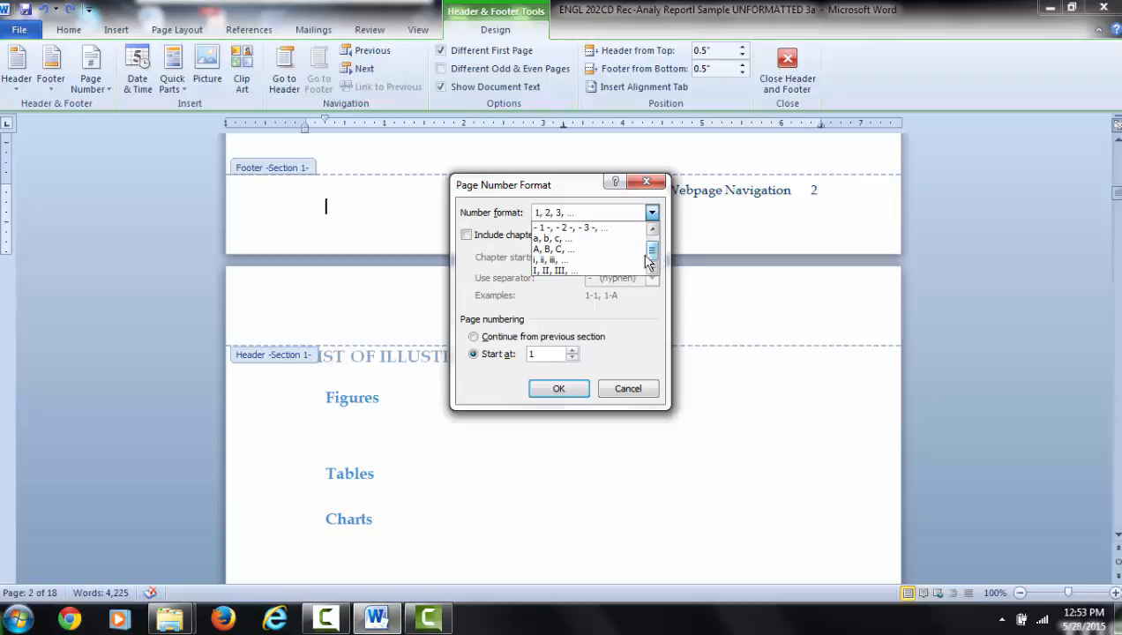
pyautogui.click(556, 260)
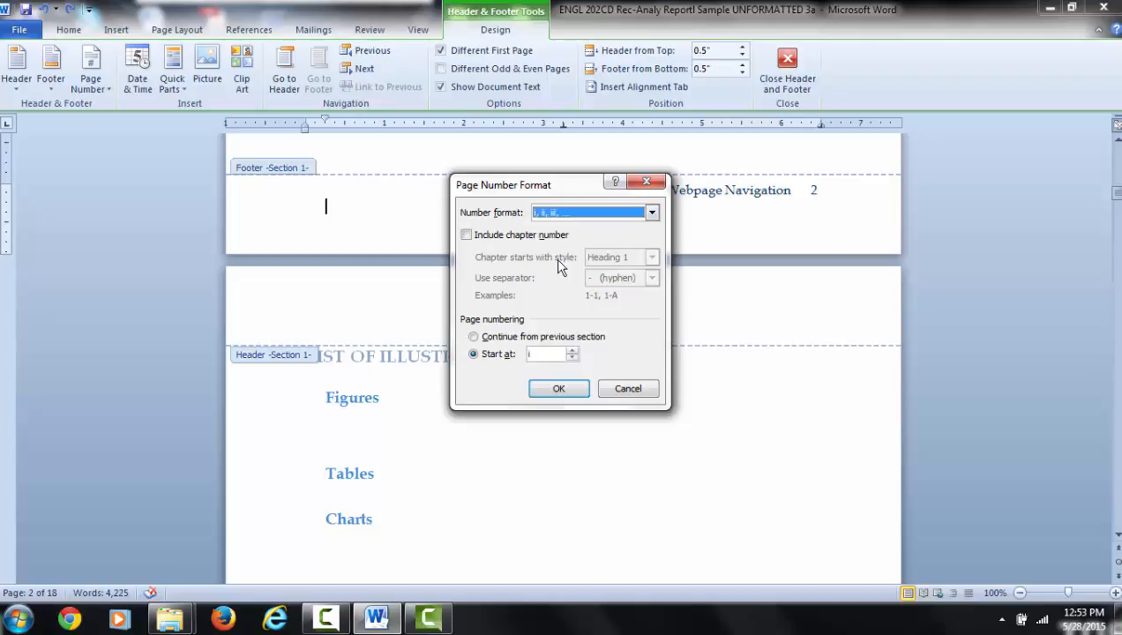
pyautogui.click(559, 392)
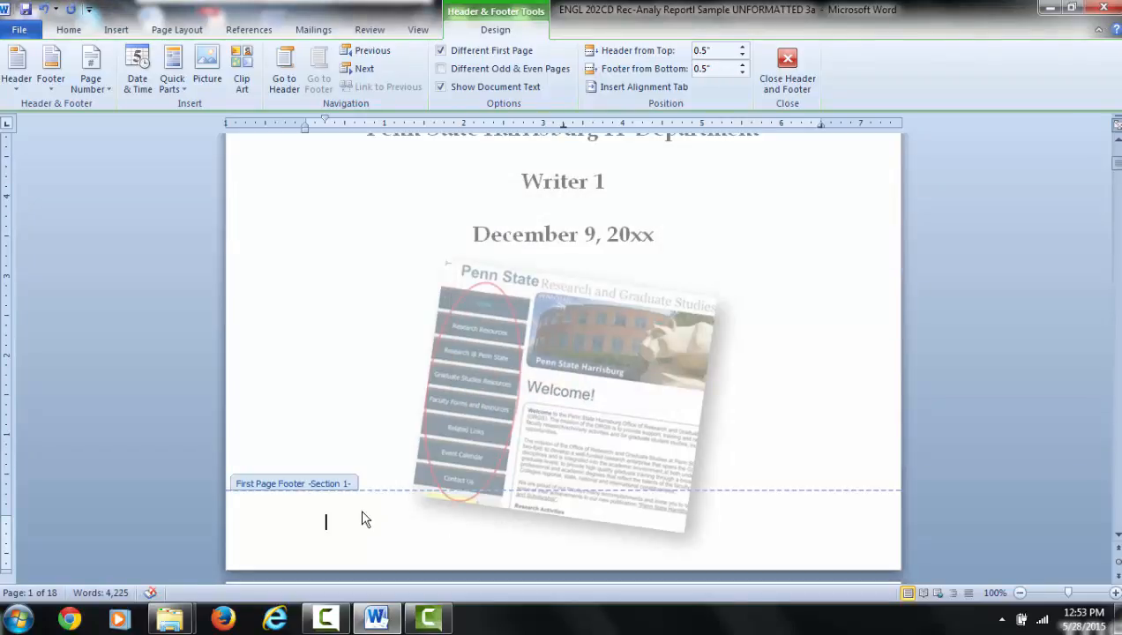
# Step: Delete the extra spacing before "Webpage Navigation" in the Section 1 footer to bring the page number onto the same line
pyautogui.scroll(-9, 362, 441)
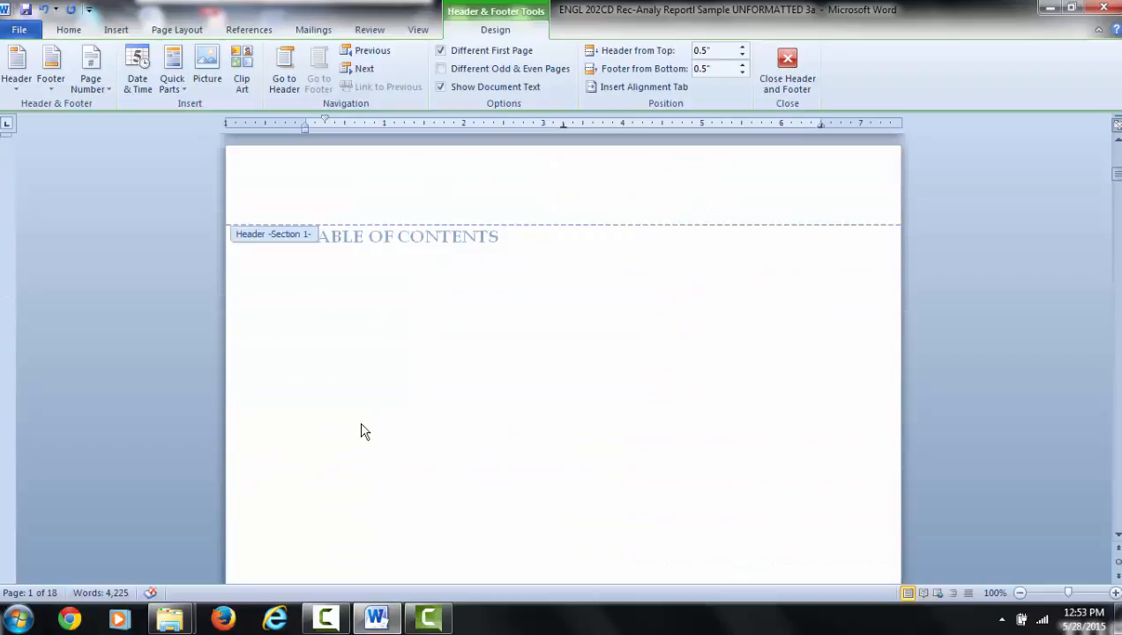
pyautogui.scroll(-9, 362, 431)
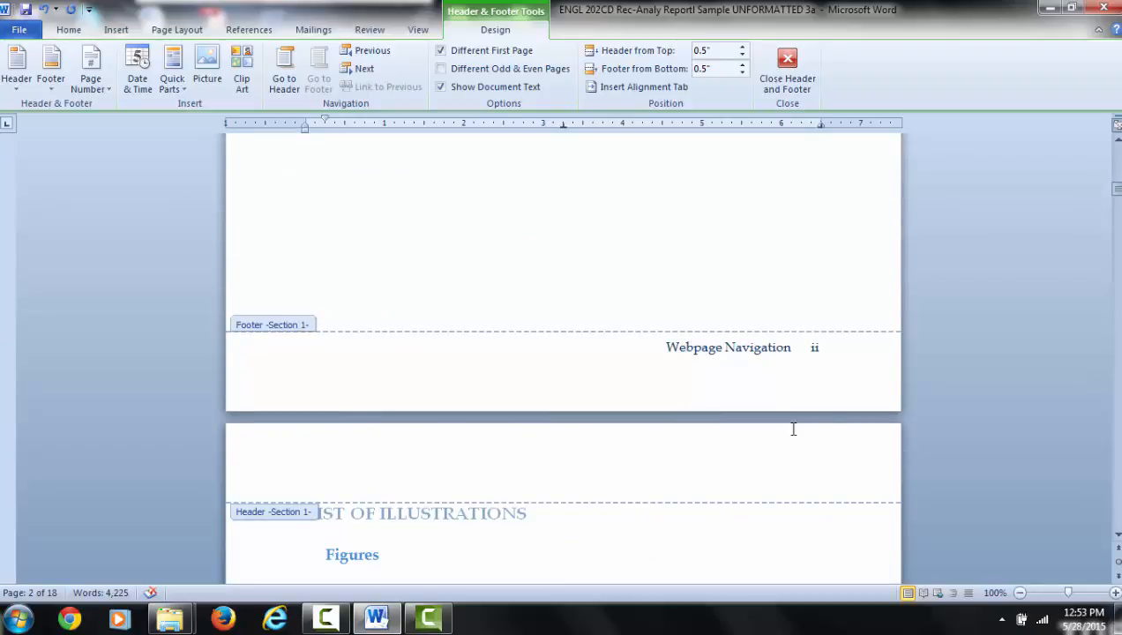
pyautogui.scroll(-7, 785, 423)
pyautogui.scroll(-9, 767, 396)
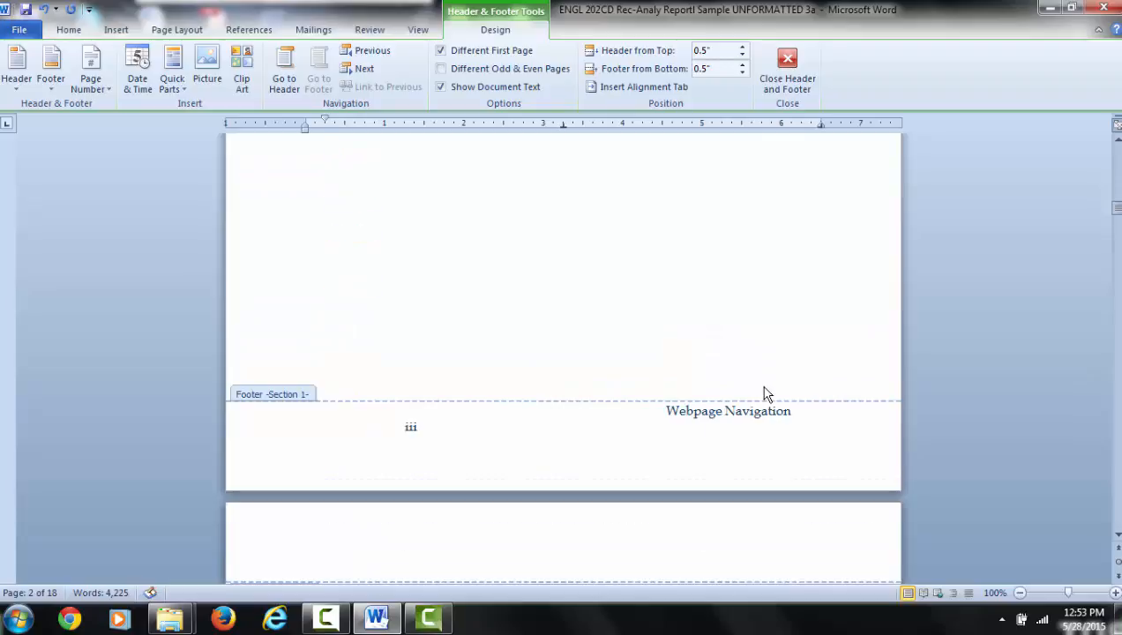
pyautogui.click(644, 410)
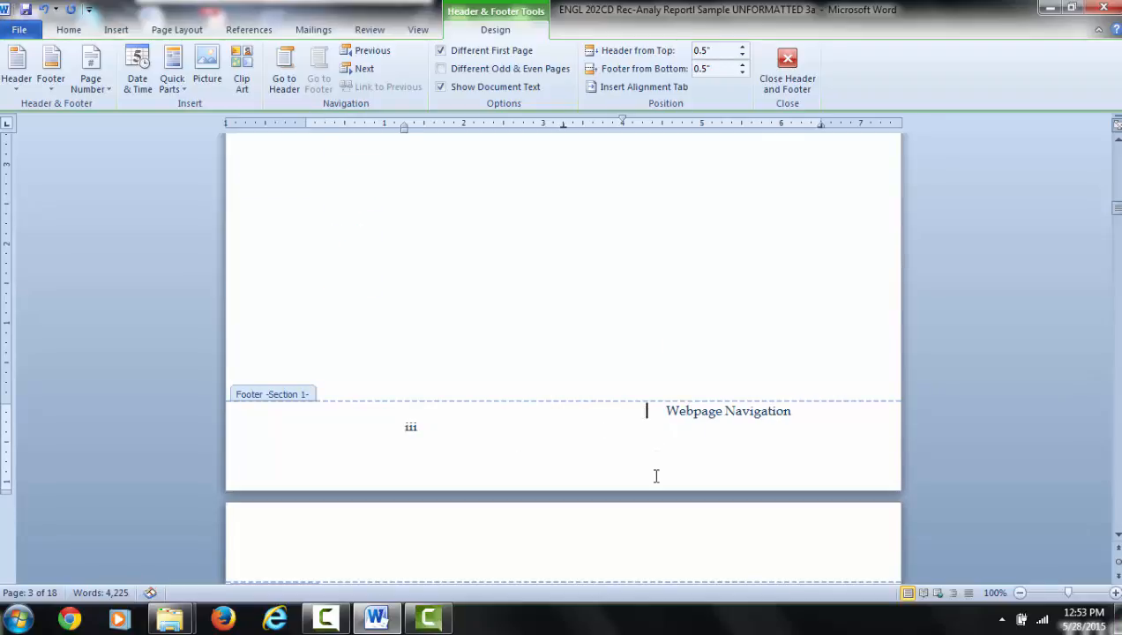
pyautogui.press('BackSpace')
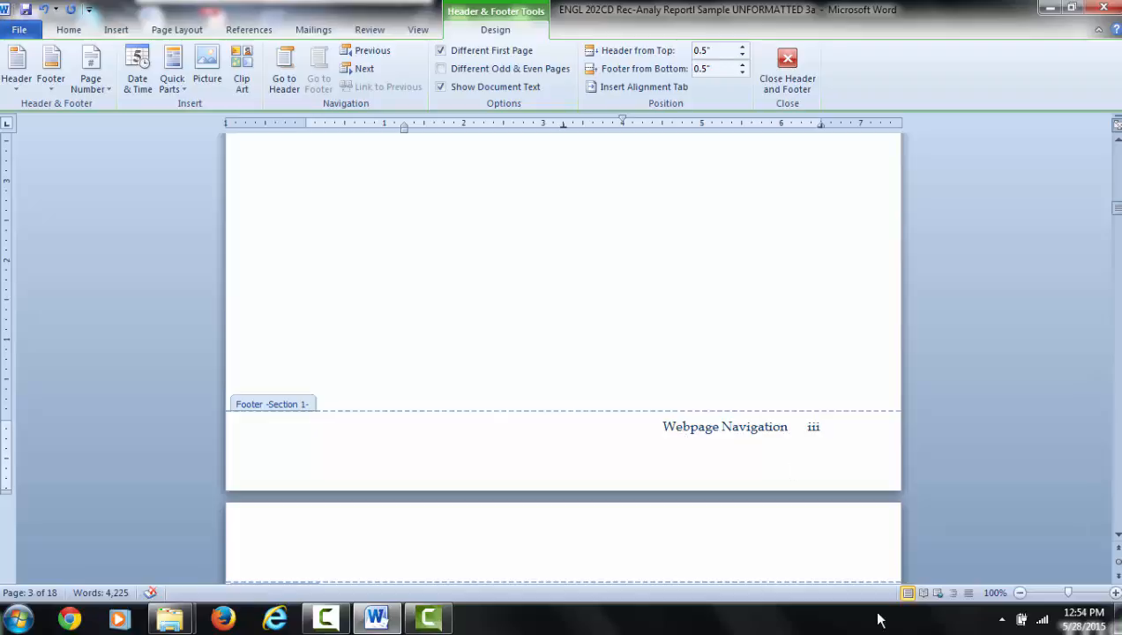
pyautogui.scroll(-5, 851, 424)
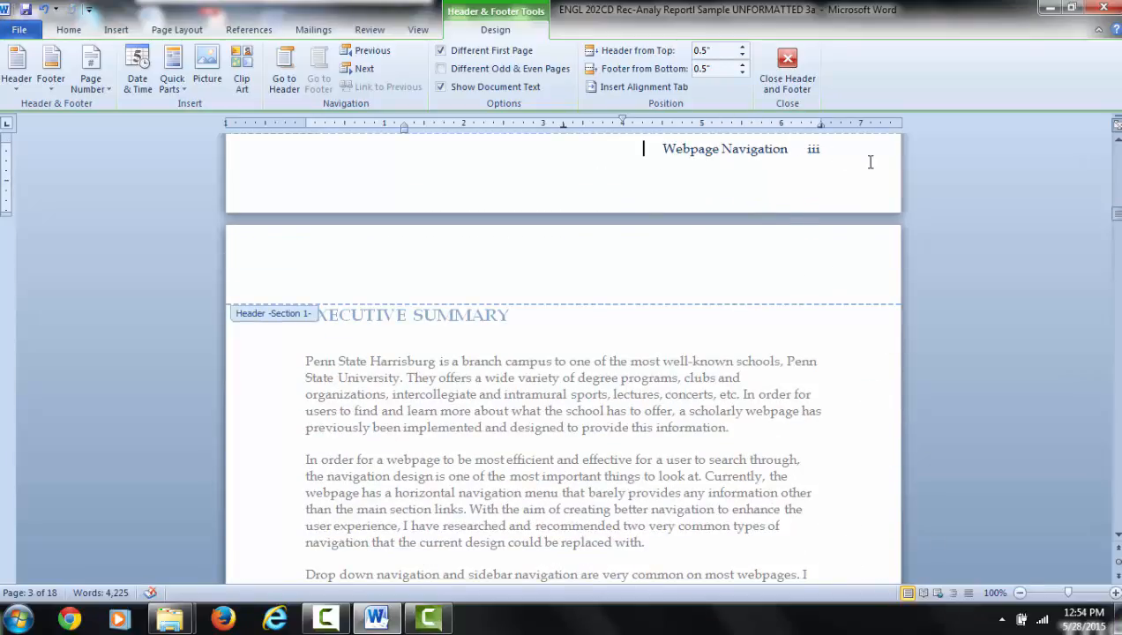
pyautogui.press('BackSpace')
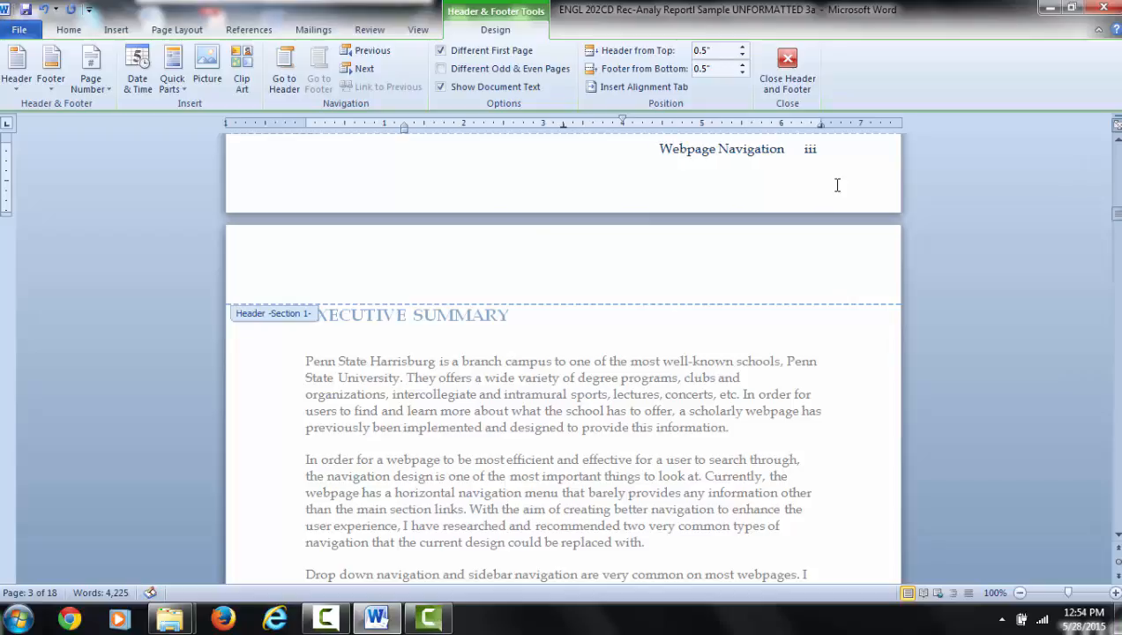
# Step: Check the footer numbering from the Executive Summary into Section 2, including the Introduction's first-page footer
pyautogui.scroll(-6, 1028, 425)
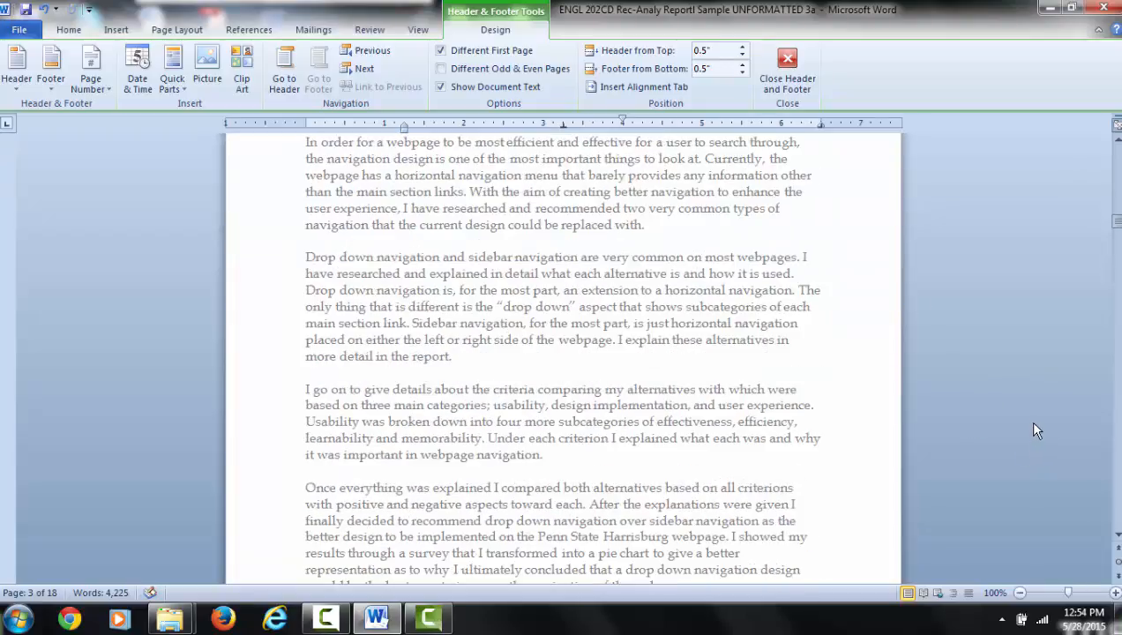
pyautogui.scroll(-9, 1032, 421)
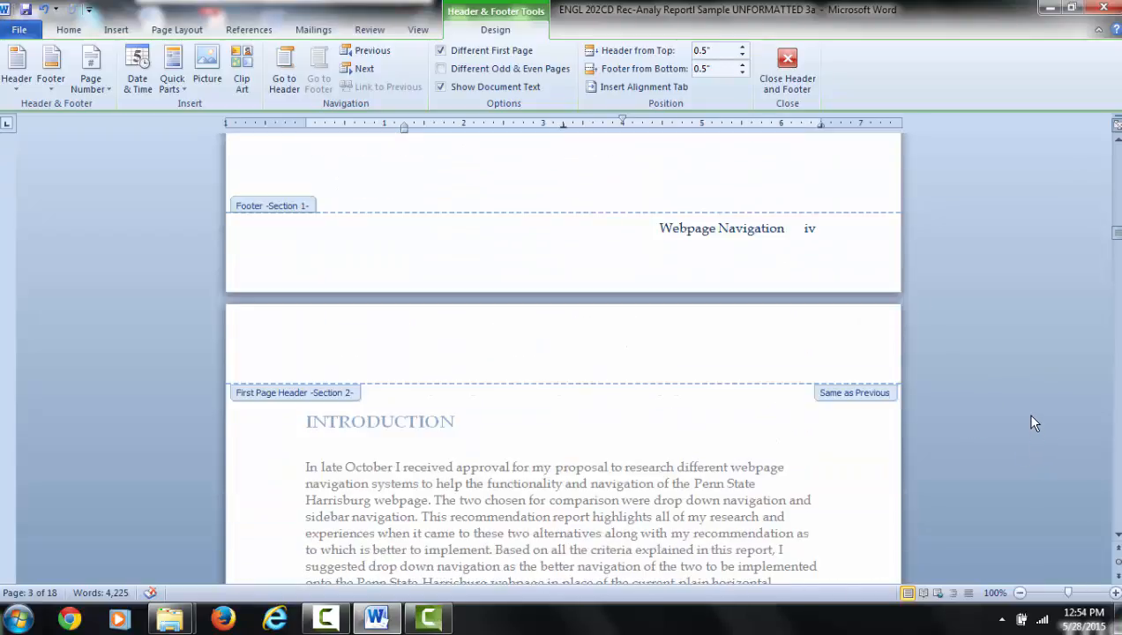
pyautogui.scroll(-11, 1035, 424)
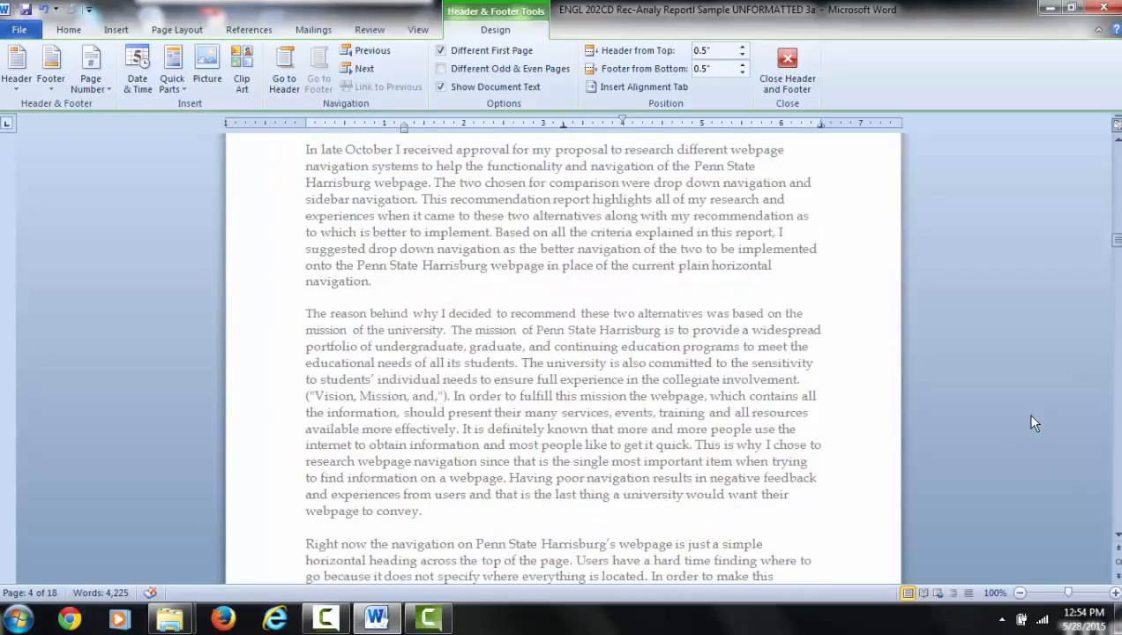
pyautogui.scroll(-4, 1034, 423)
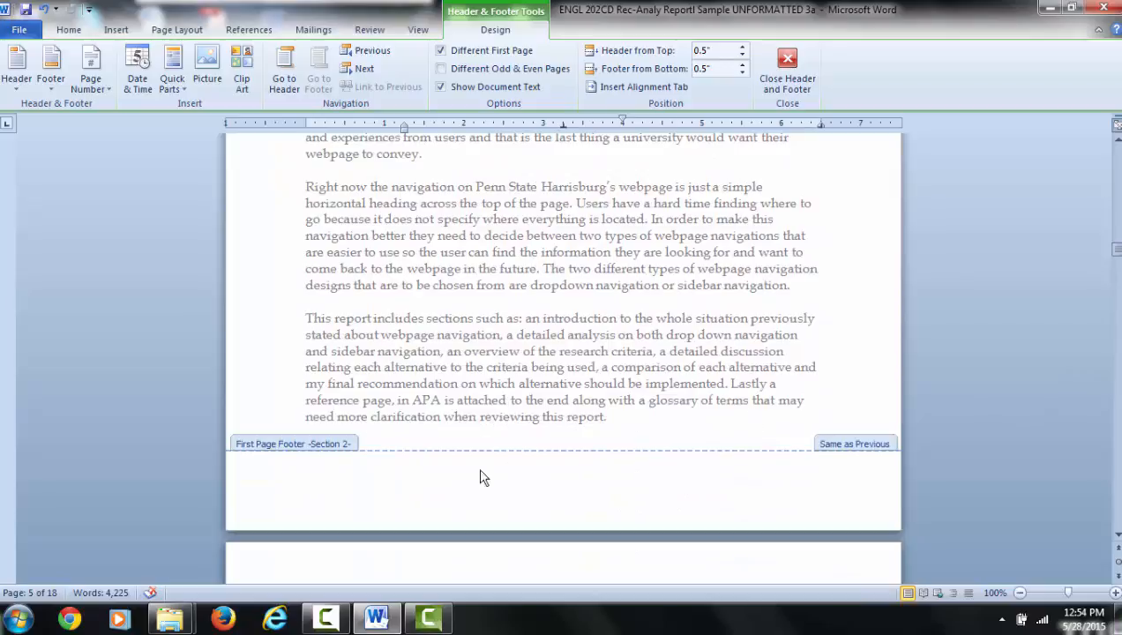
pyautogui.click(608, 477)
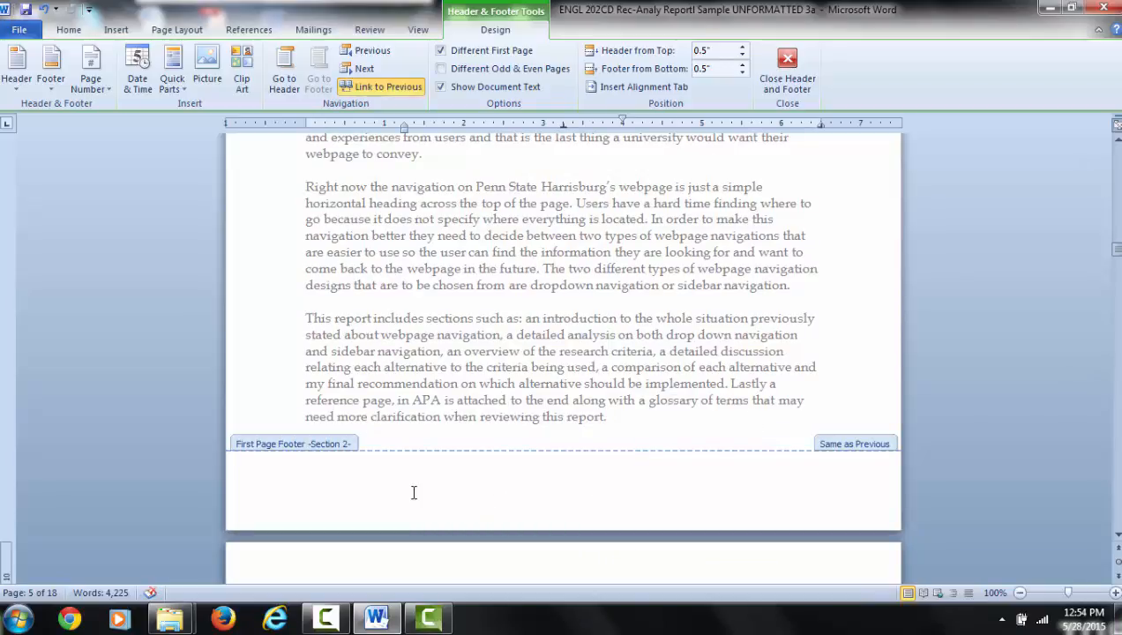
pyautogui.scroll(7, 401, 503)
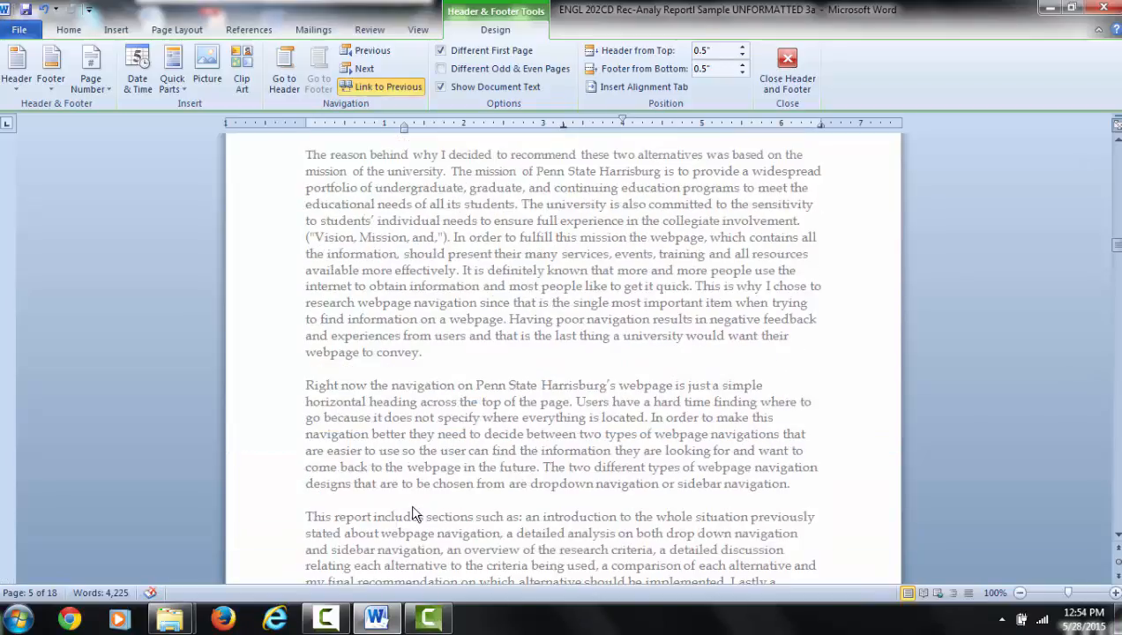
pyautogui.scroll(2, 413, 508)
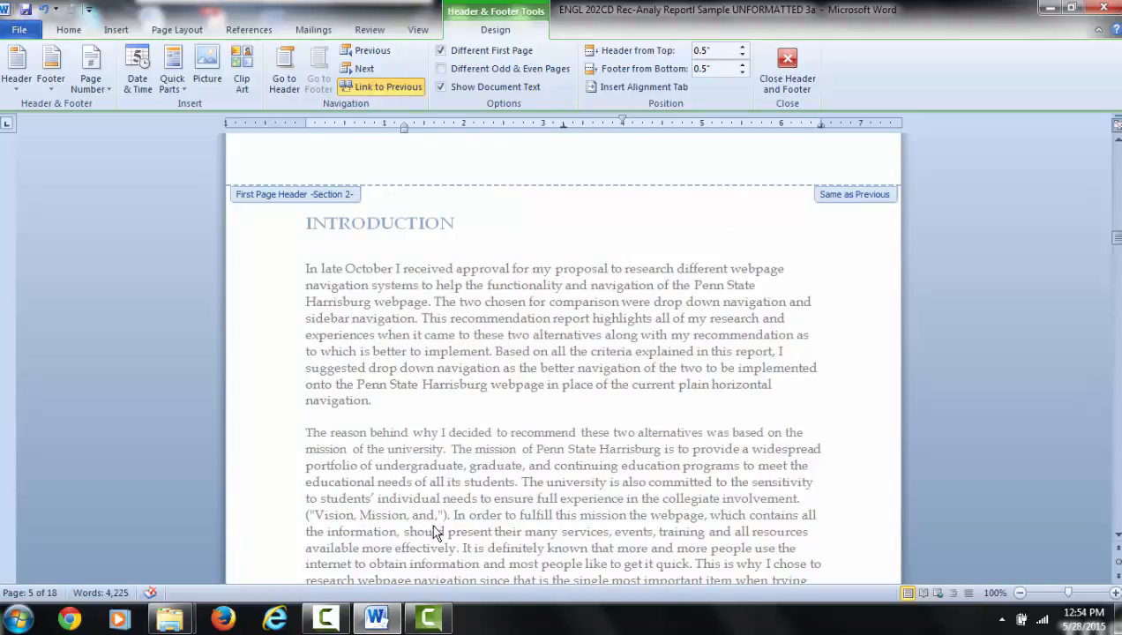
# Step: Turn off the different first page option for Section 2 so the Introduction page uses the regular numbered footer
pyautogui.scroll(-7, 441, 506)
pyautogui.scroll(-3, 441, 499)
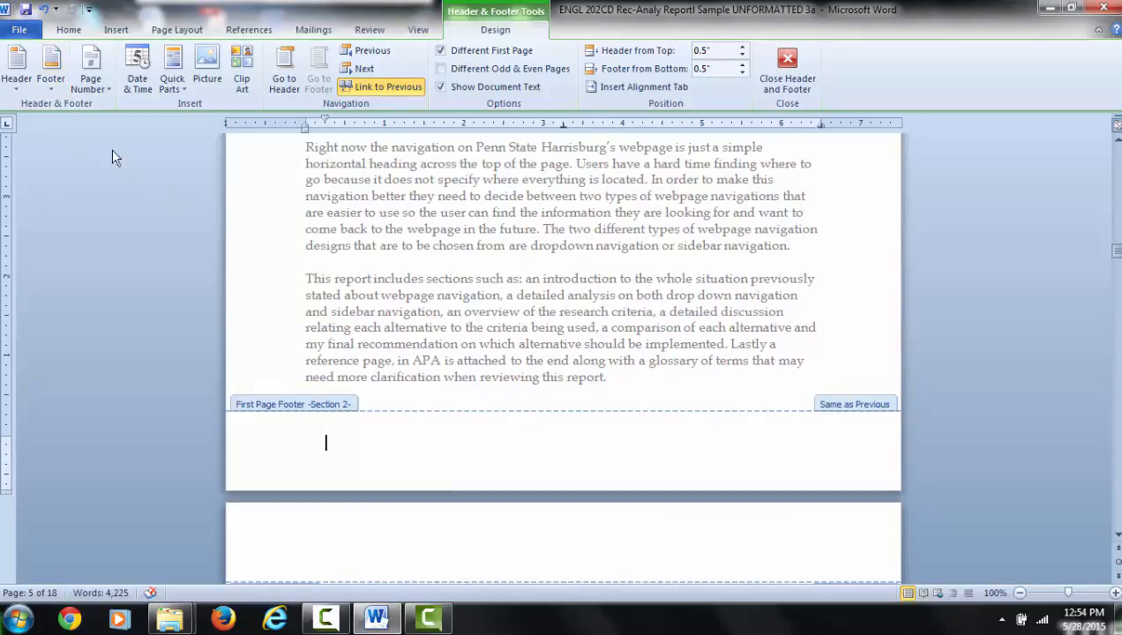
pyautogui.click(442, 52)
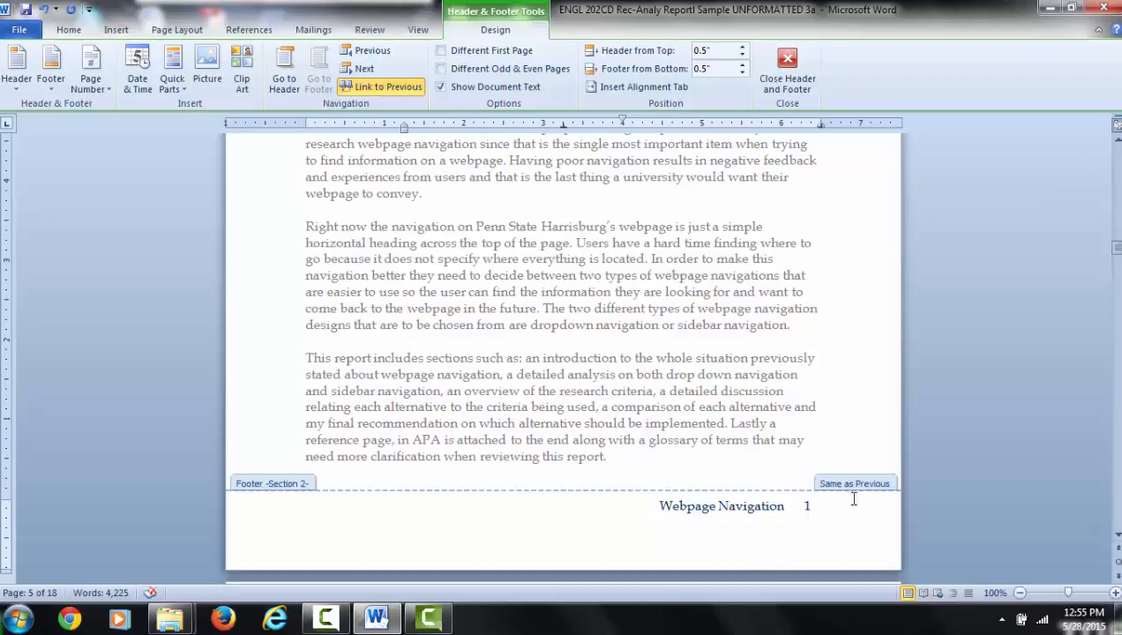
# Step: Set Section 2's page numbering to continue from the previous section
pyautogui.click(92, 84)
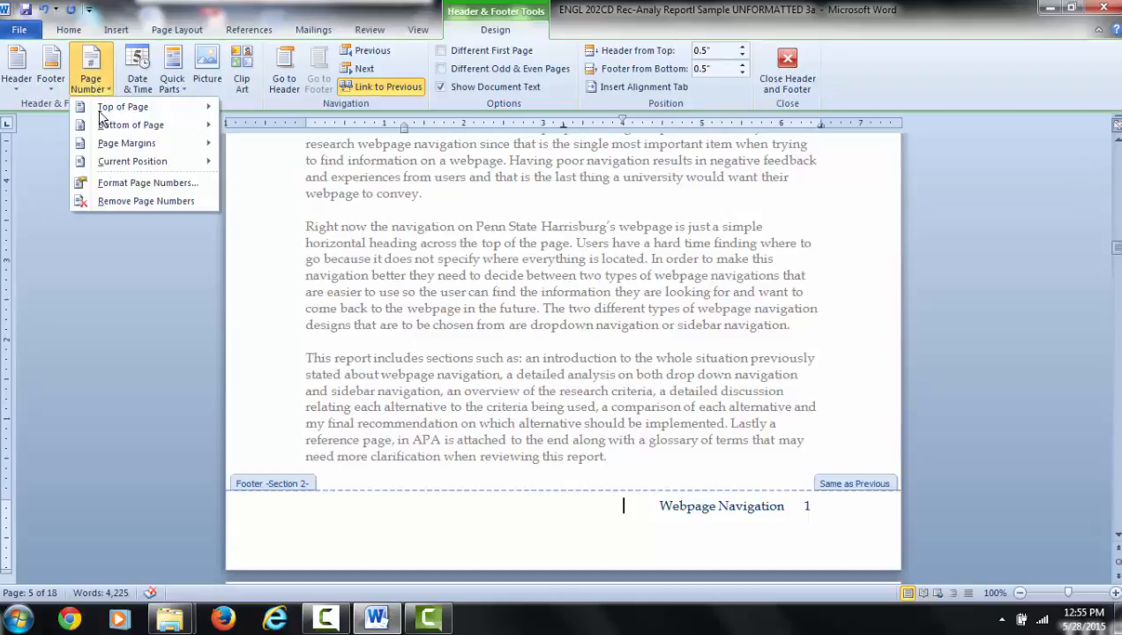
pyautogui.click(123, 187)
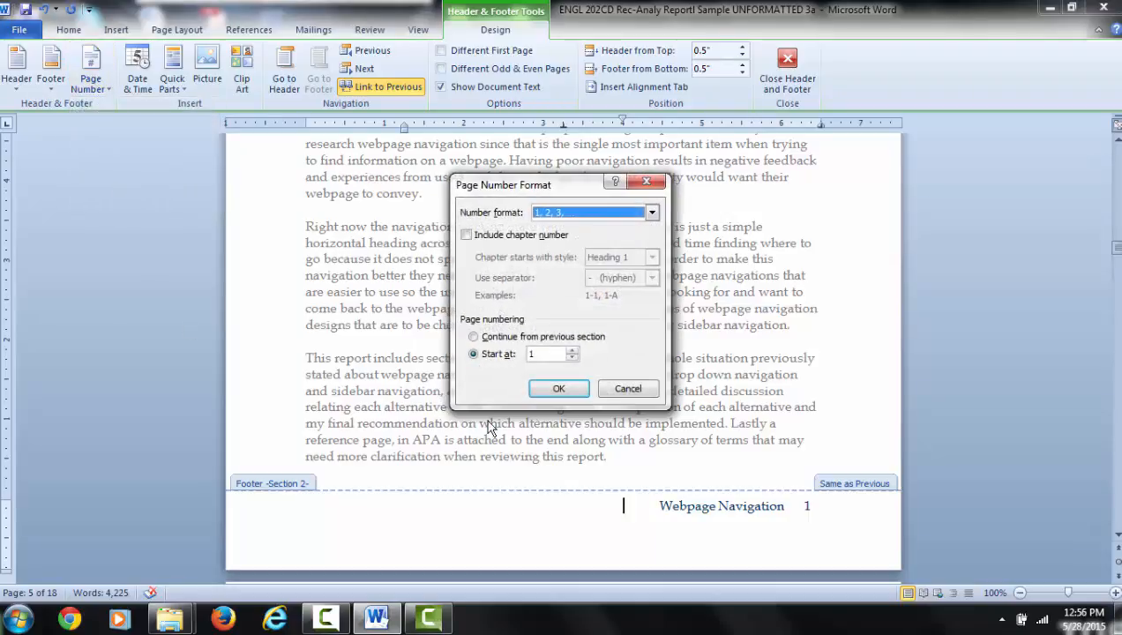
pyautogui.click(474, 337)
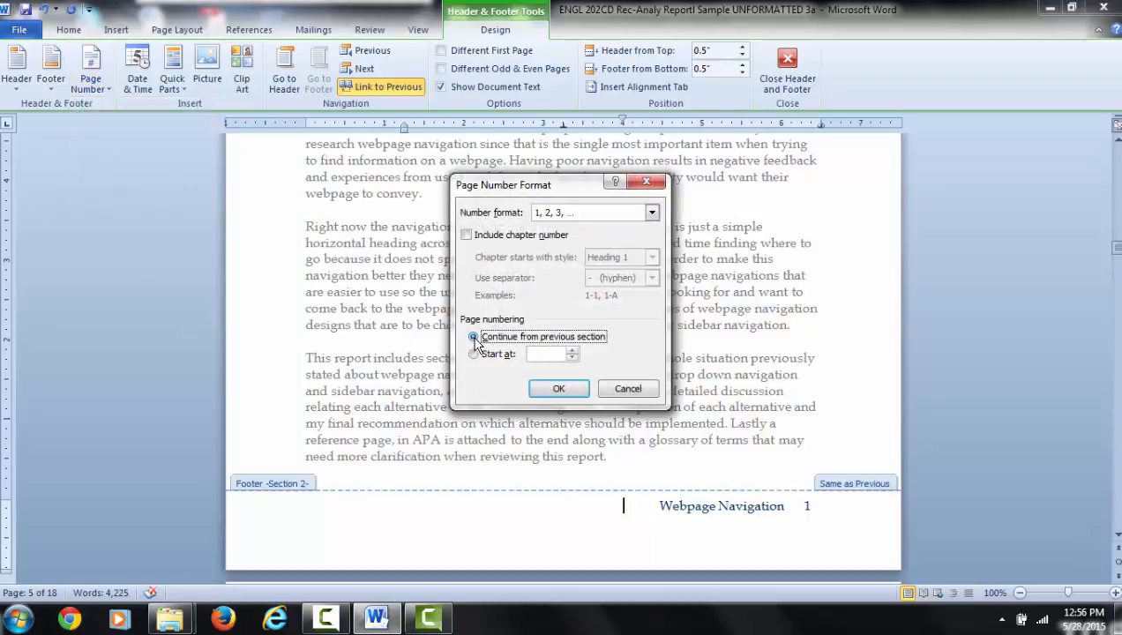
pyautogui.click(556, 389)
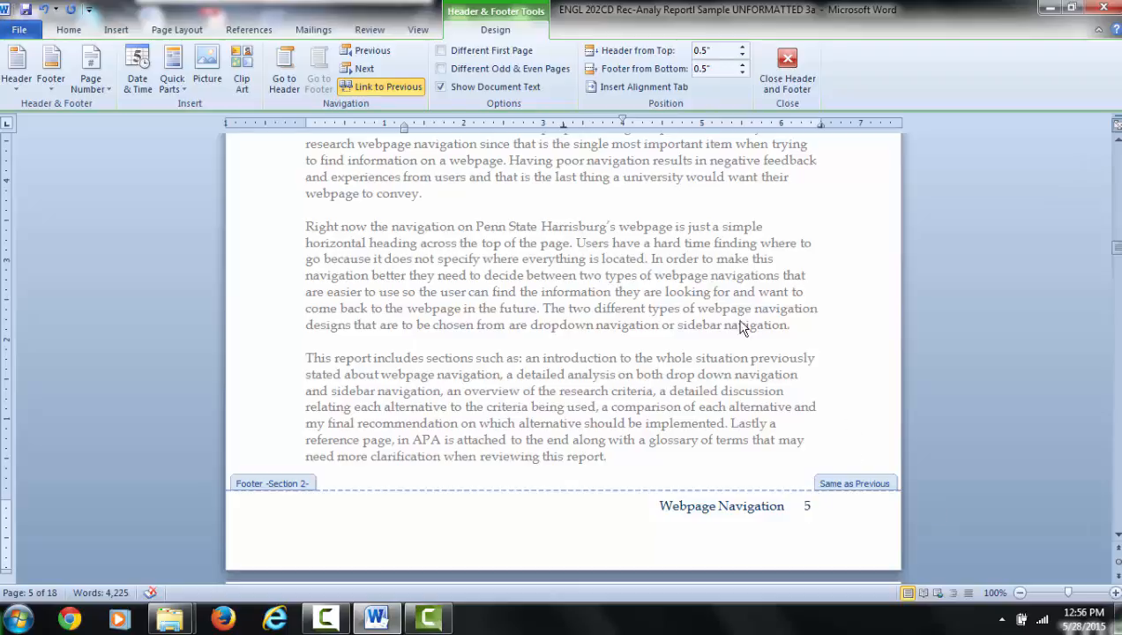
# Step: Set Section 2's page numbers to the 1, 2, 3, … format, starting at 1
pyautogui.click(104, 89)
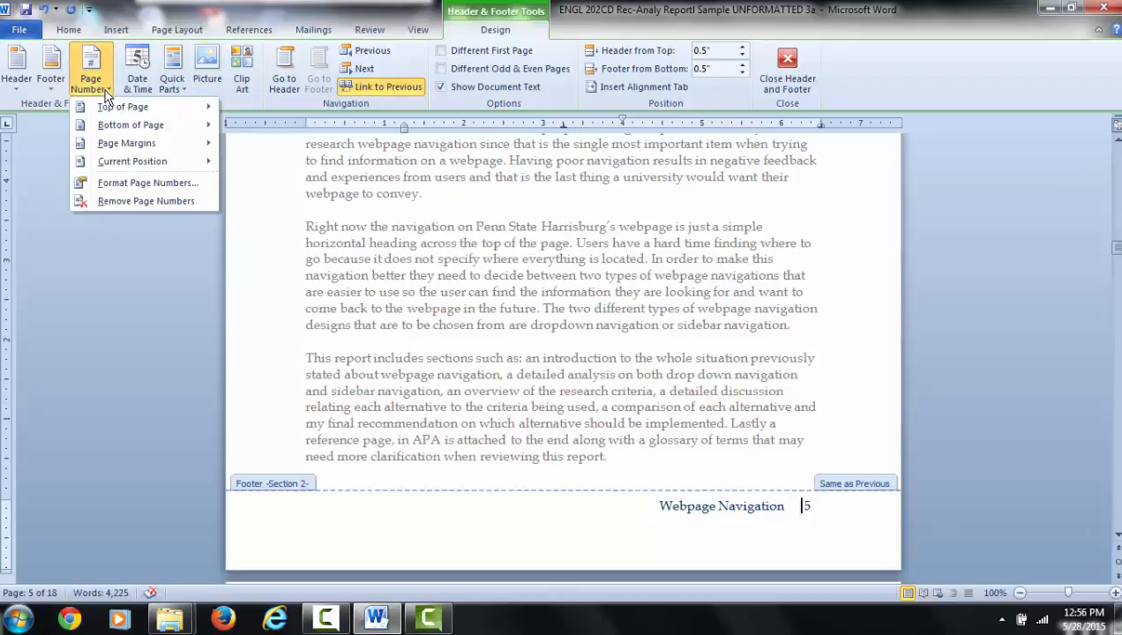
pyautogui.click(144, 183)
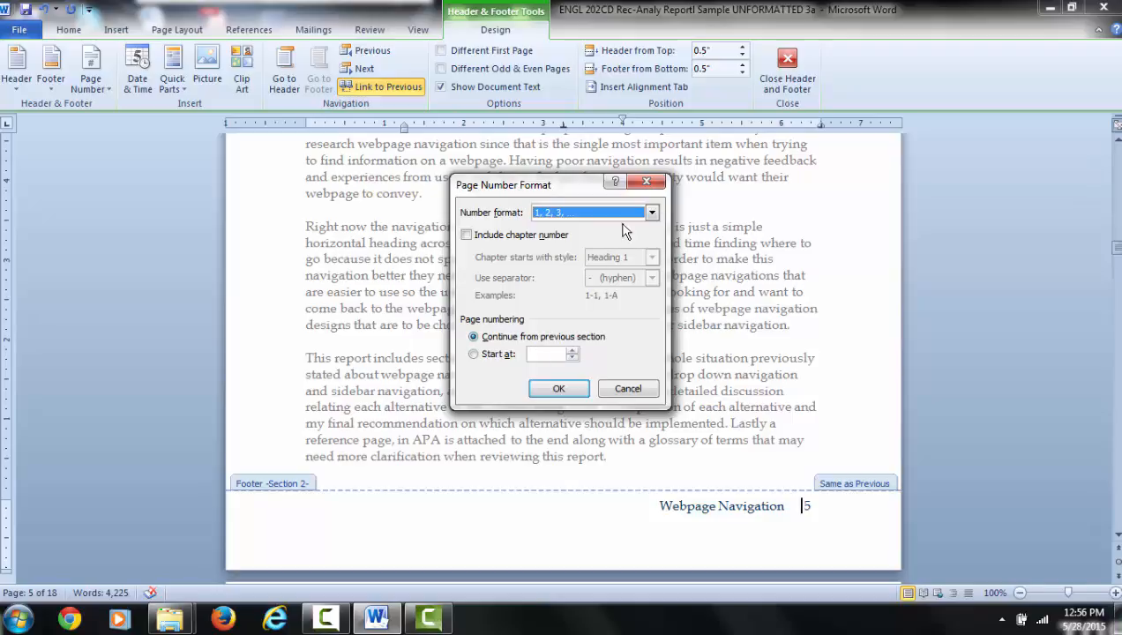
pyautogui.click(651, 212)
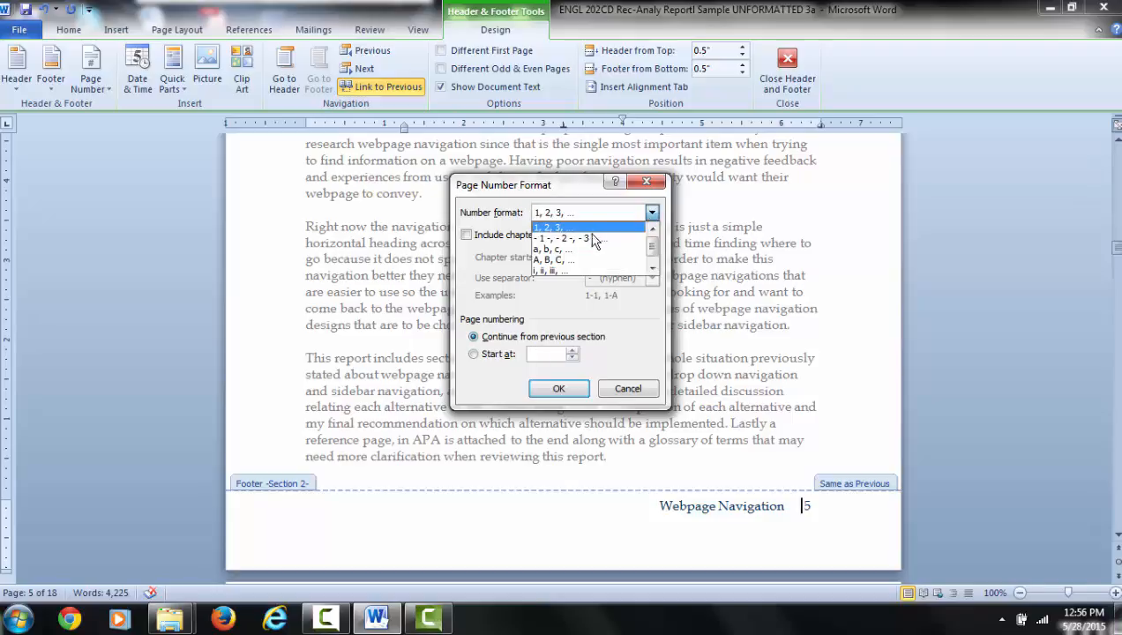
pyautogui.click(574, 213)
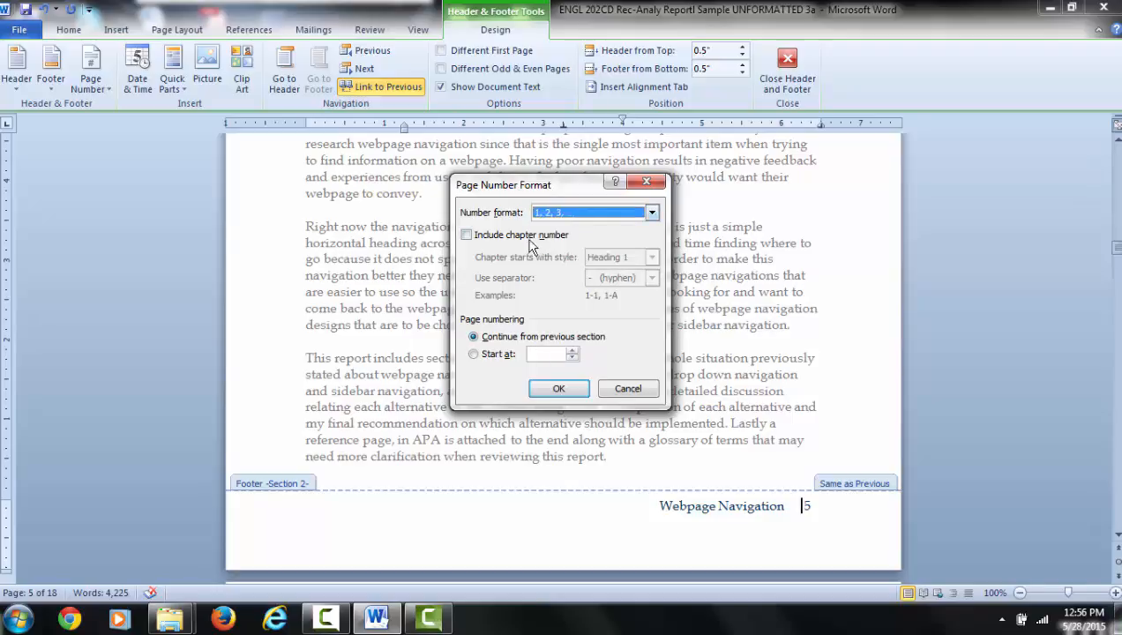
pyautogui.click(651, 213)
pyautogui.click(628, 221)
pyautogui.click(474, 355)
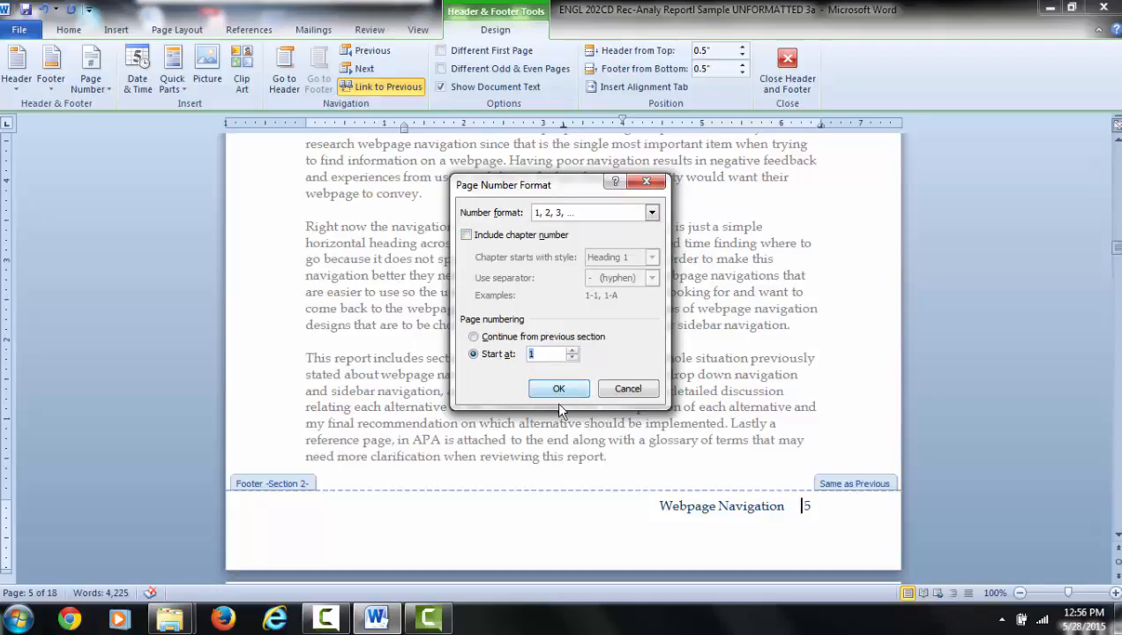
pyautogui.click(559, 392)
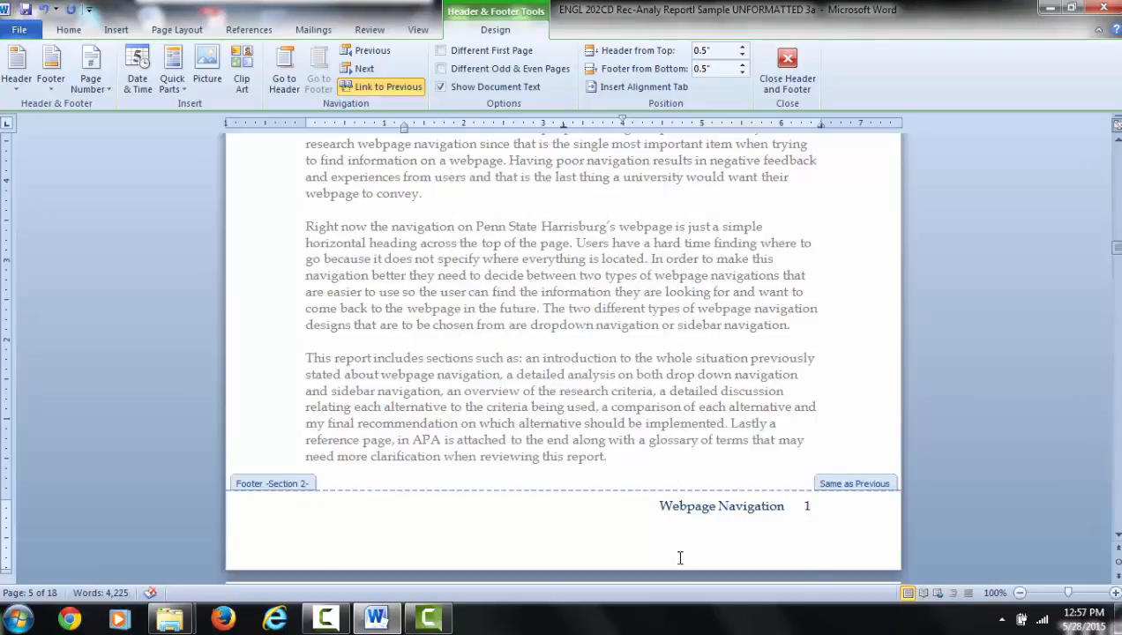
# Step: Check the Section 2 footer numbers through the Sidebar Navigation page and exit footer editing
pyautogui.scroll(-8, 681, 555)
pyautogui.scroll(-15, 626, 437)
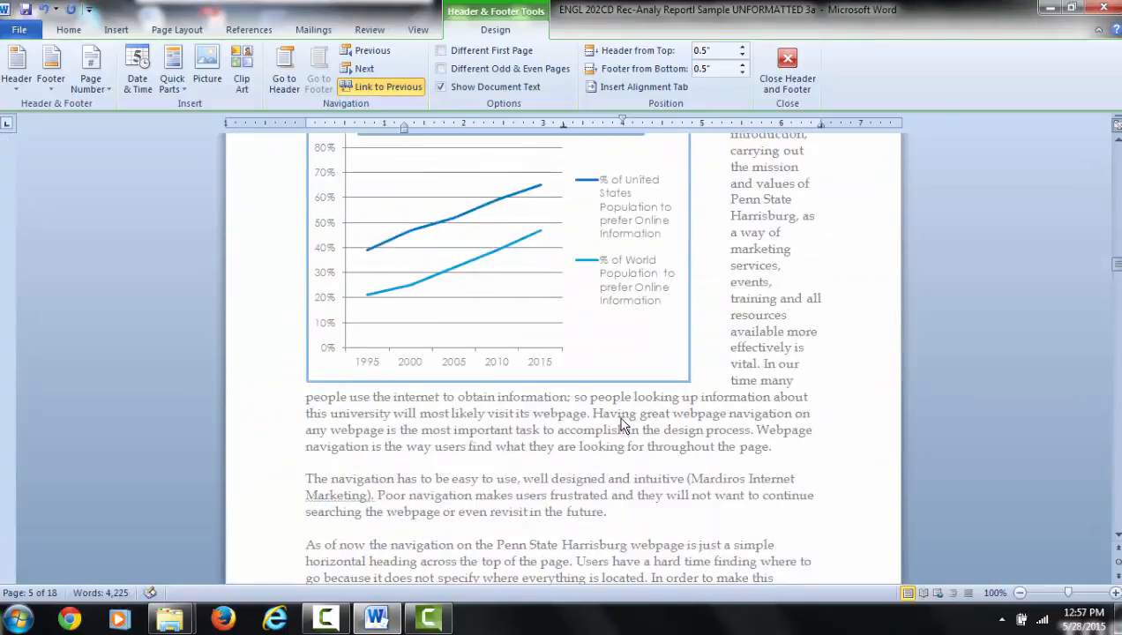
pyautogui.scroll(-15, 623, 425)
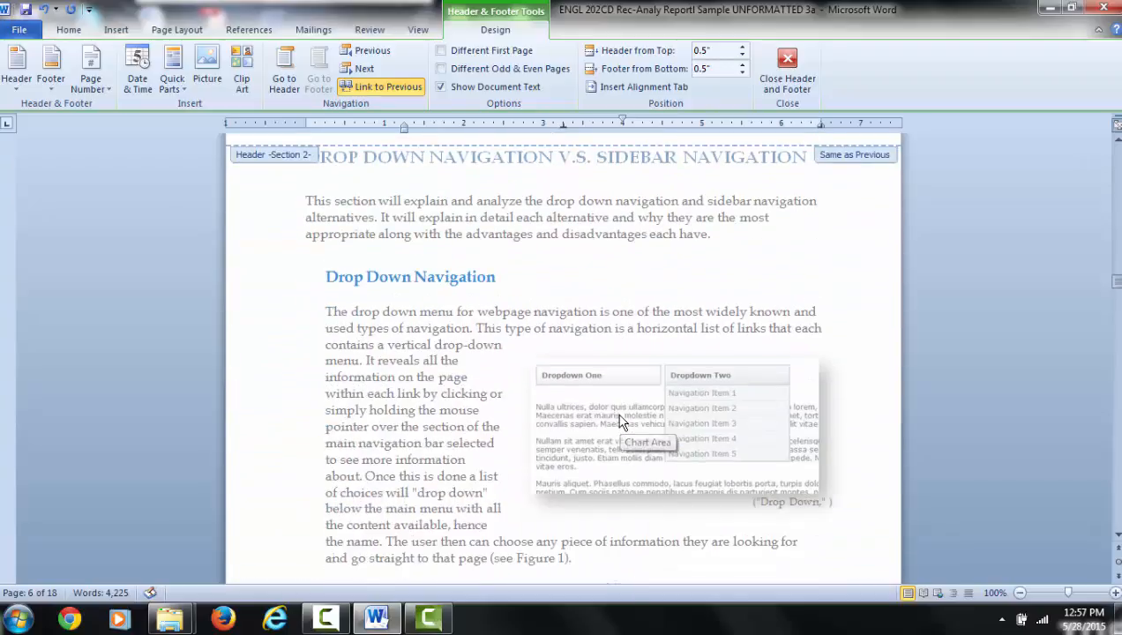
pyautogui.scroll(-3, 621, 423)
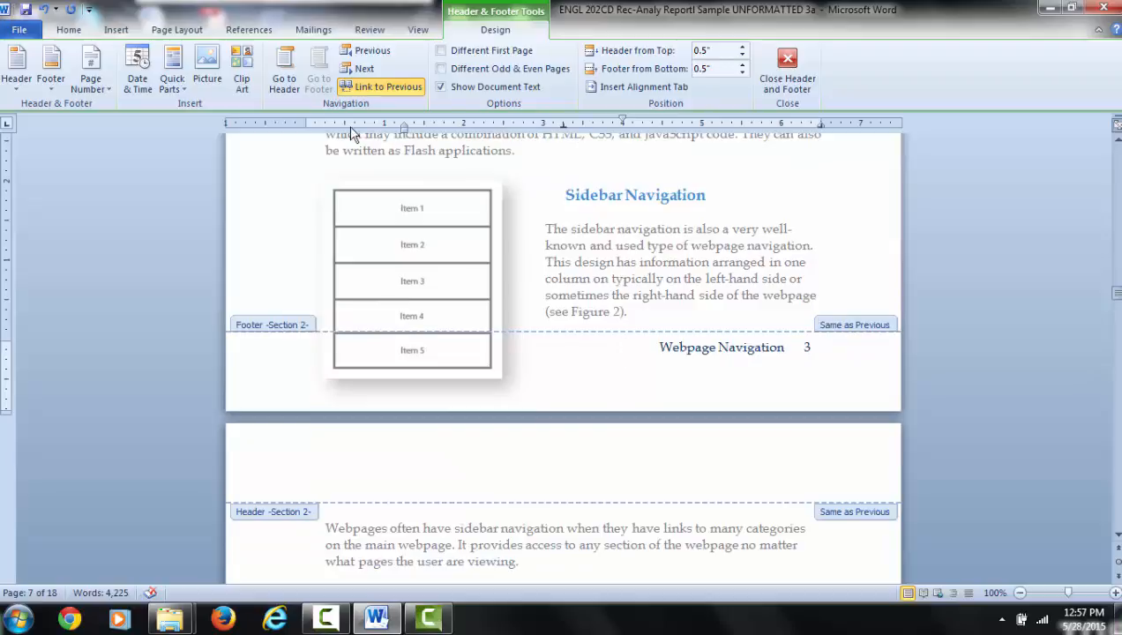
pyautogui.doubleClick(713, 170)
# Step: Review the page numbering in the body pages from the Introduction through the Efficiency and Learnability page
pyautogui.scroll(-12, 969, 282)
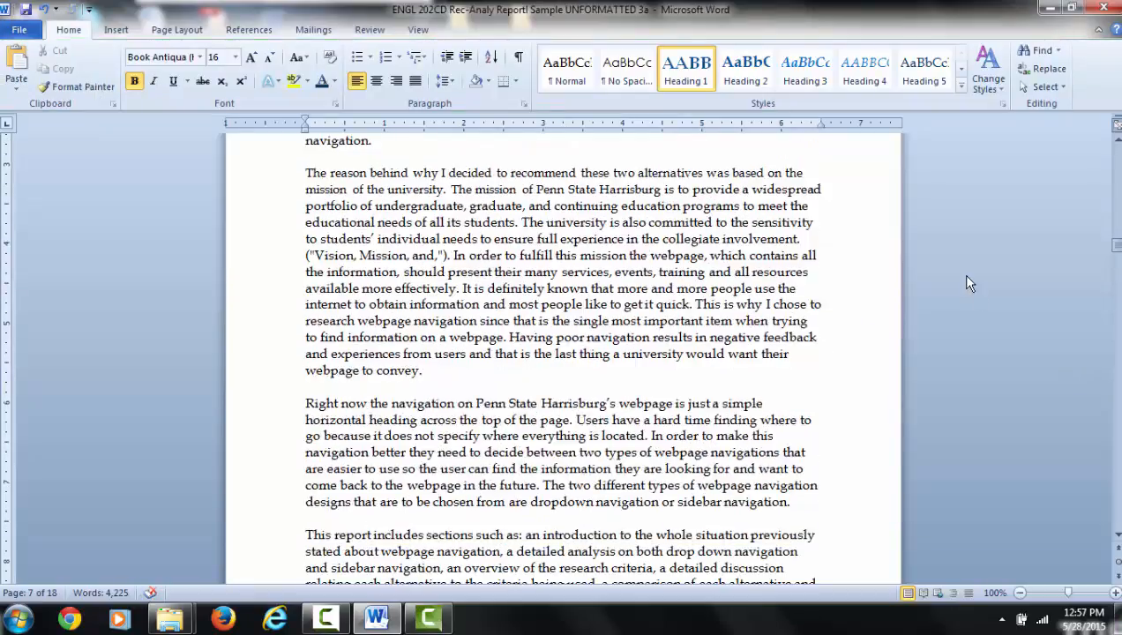
pyautogui.scroll(-20, 969, 280)
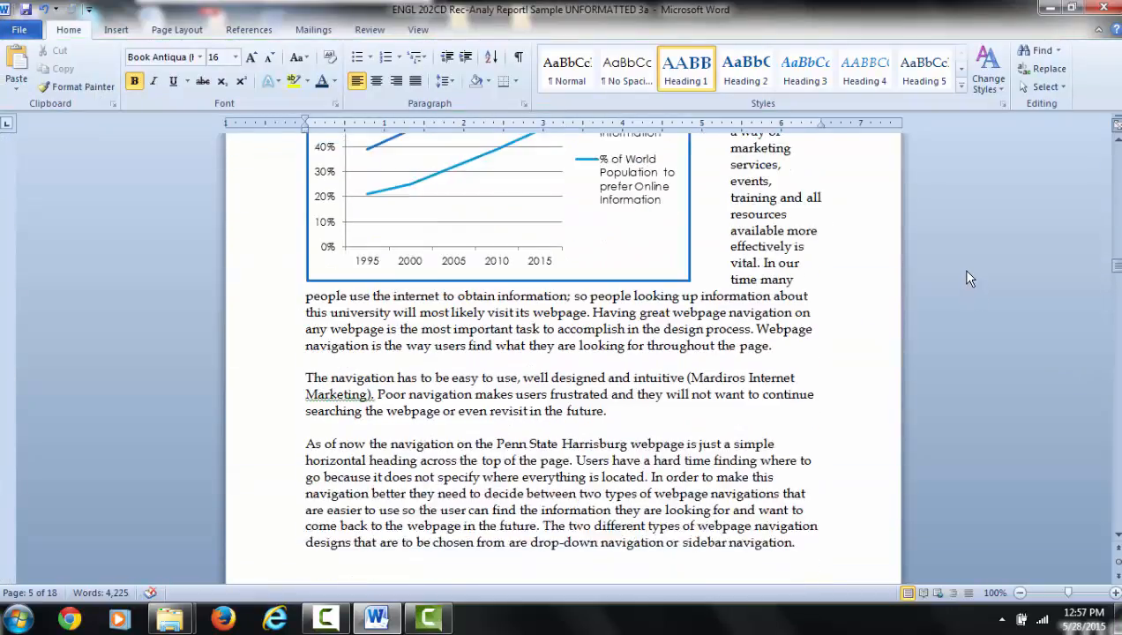
pyautogui.scroll(-18, 969, 277)
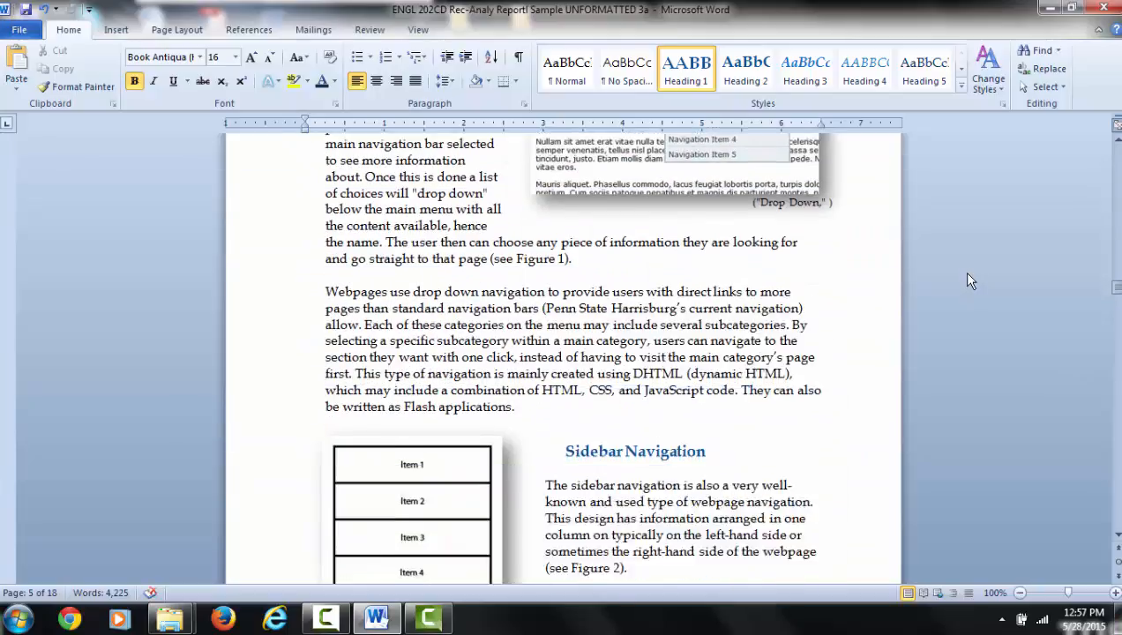
pyautogui.scroll(-13, 969, 277)
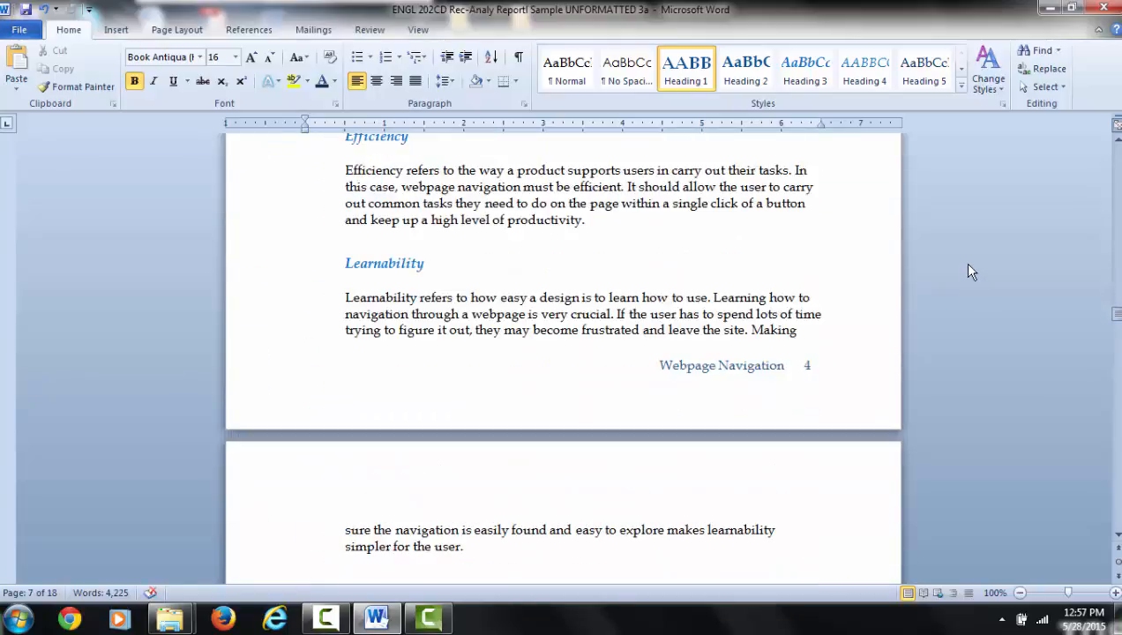